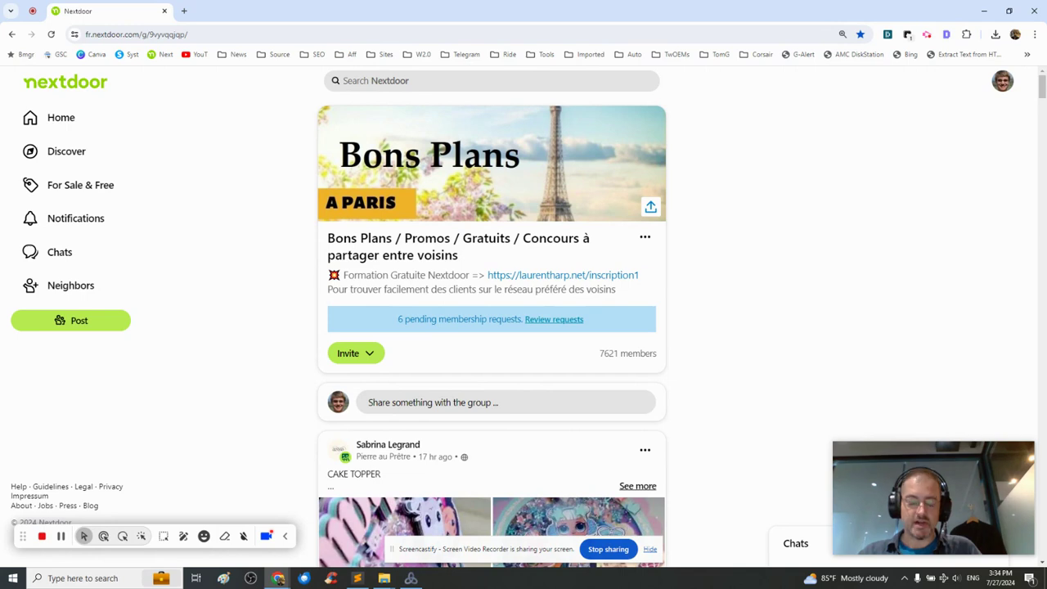
Start a group post titled "Idée de sortie du week-end: On devient « crazy » avec la danse cabaret", describing Sunday's Crazy Horse dance initiation.
type("Idée de sortie du week-end: On ")
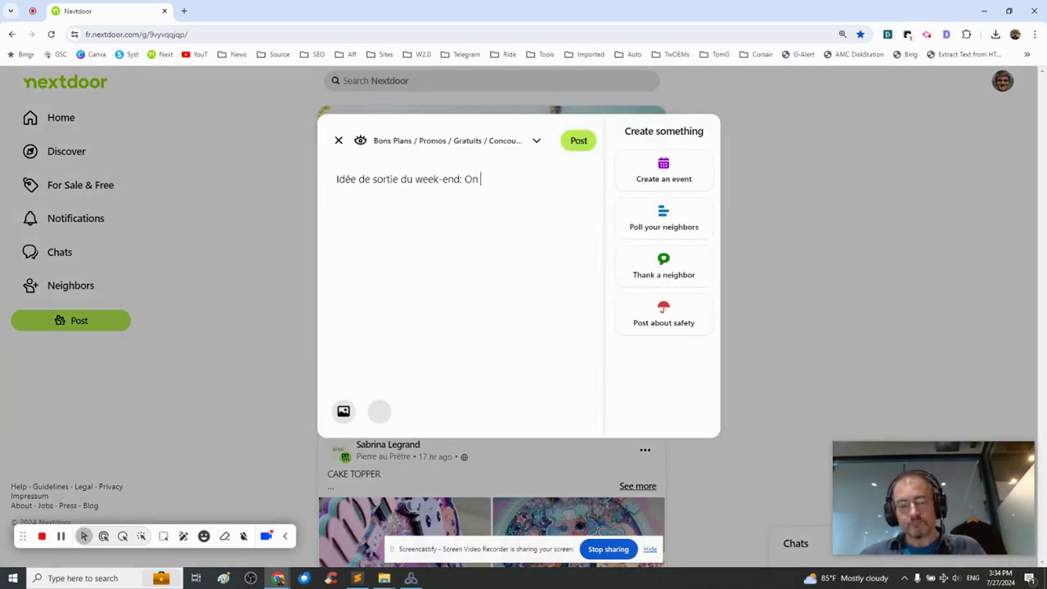
type("devient « crazy » avec la danse cabaret")
key("Return")
key("Return")
type("Taïna de Bermudes et Stan ")
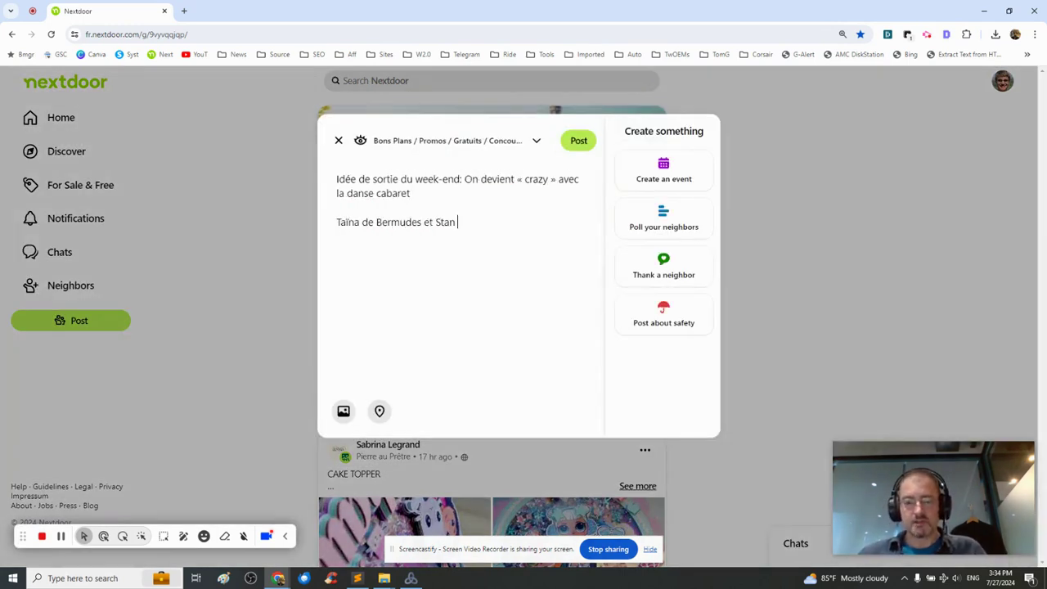
type("Believe sont deux artistes du mythique Crazy Horse. Ce dimanche, ils")
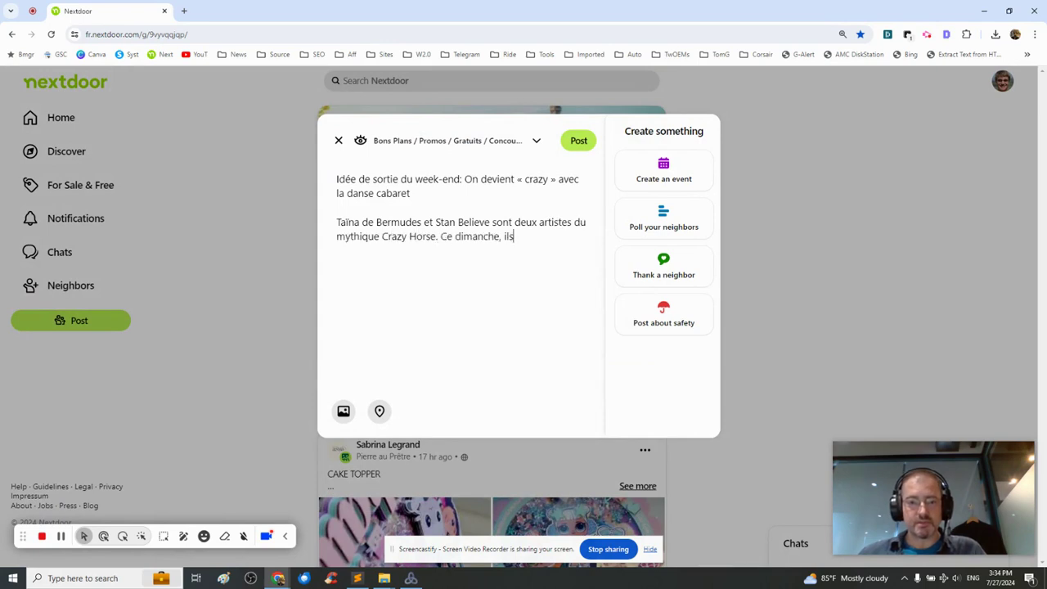
type(" proposent une immersion des plus étonnantes dans leur u")
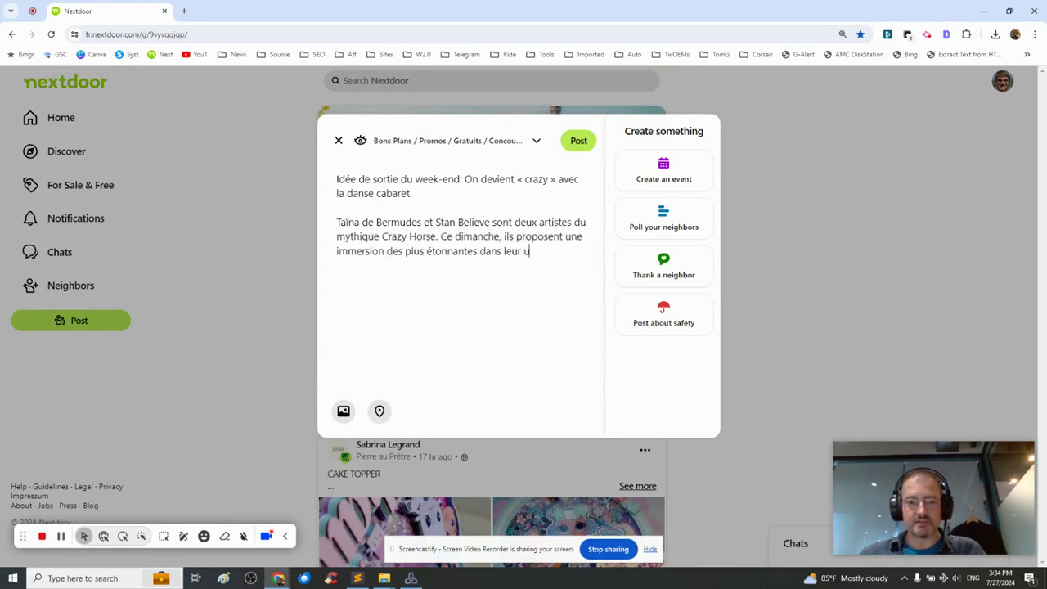
type("nivers à travers une initiation à la danse cabaret ludique !")
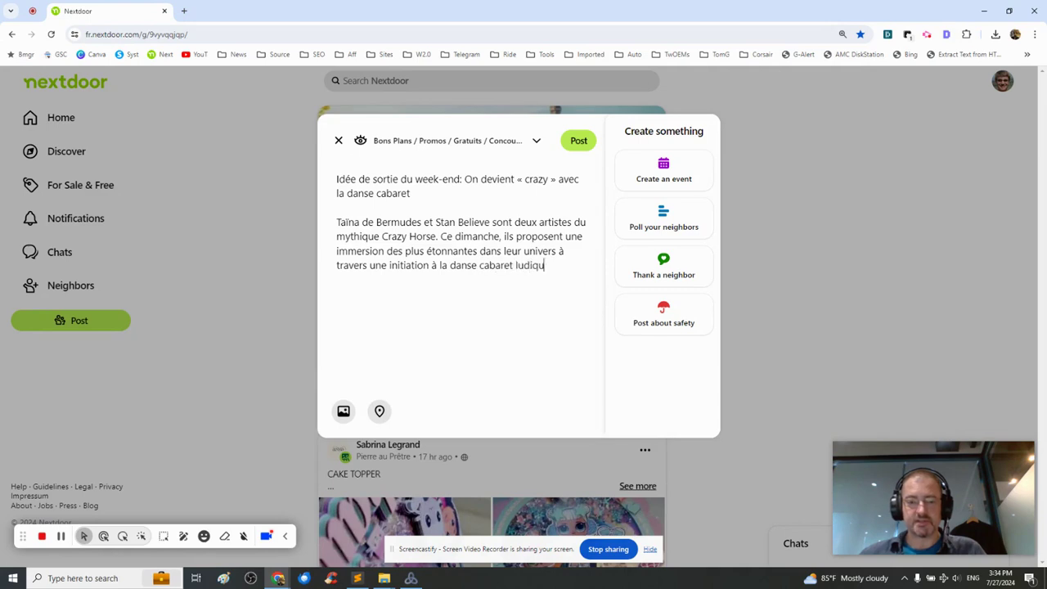
Add the dates "Du samedi 20 juillet 2024 au samedi 07 septembre 2024" and the address "La Terrasse des Jeux - Parvis de l'Hôtel de Ville, Paris 4e".
key("Return")
key("Return")
type("Date: Du samedi 20 juillet 2024 au samedi 07 septembre 2024")
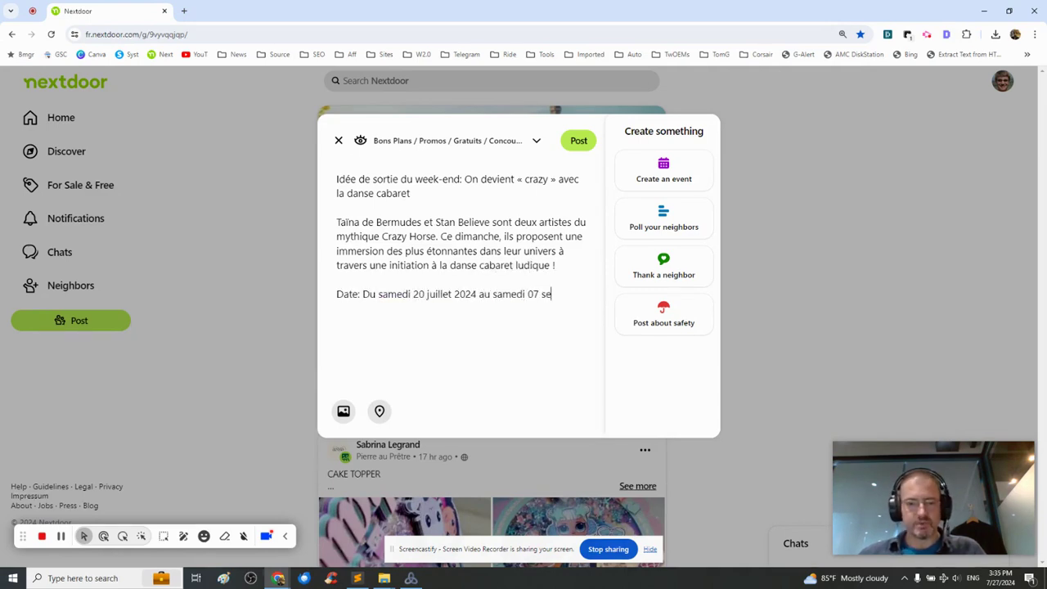
key("Return")
key("Return")
type("Adresse: La Terrasse des Jeux - Parvis de l'Hôtel de Ville, Paris 4e")
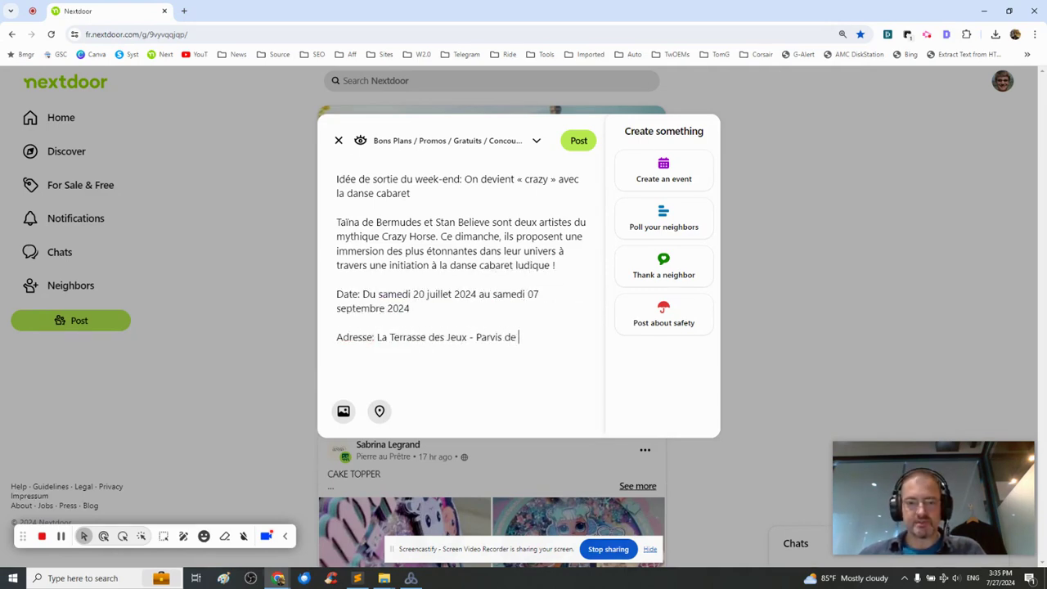
key("Return")
key("Return")
type("Infos: https://www.paris.fr/eve")
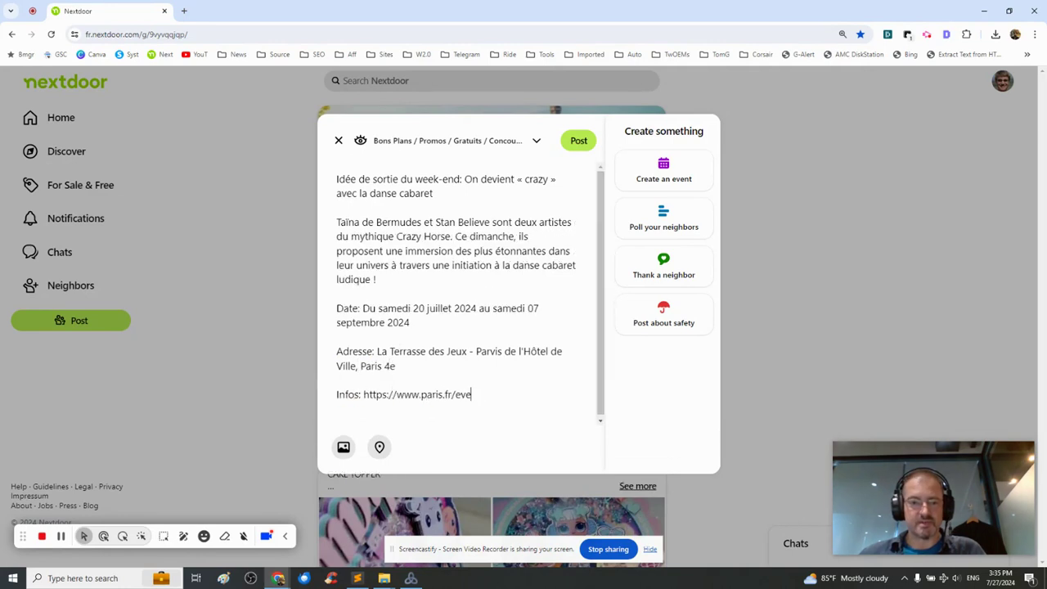
type("nements/initiation-a-la-danse-cabaret-avec-le-crazy-horse-a-la-terrasse-des-jeux-65006")
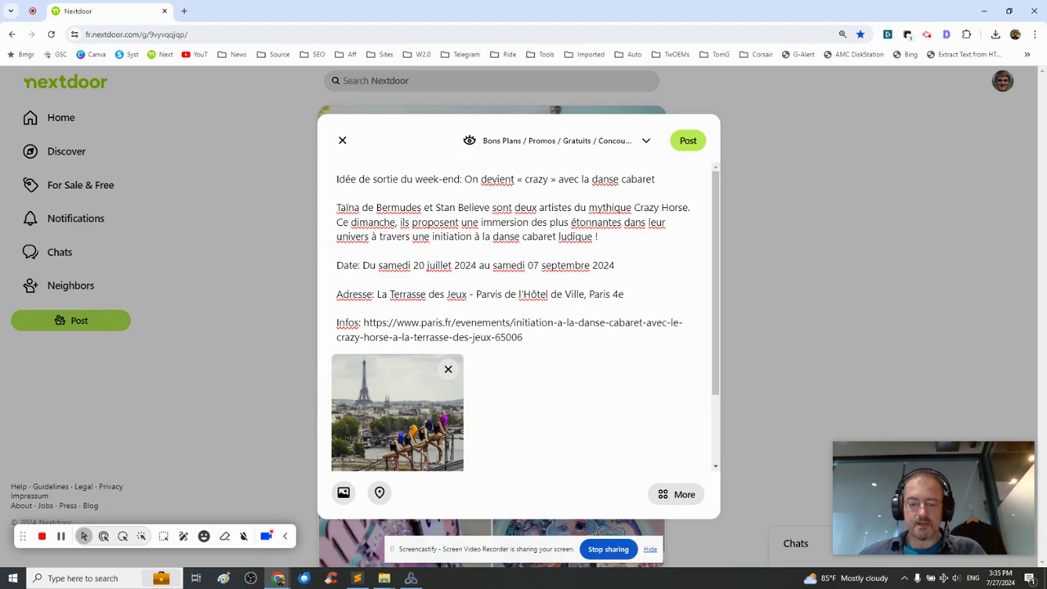
Pin the first location found for "Parvis de l'Hôtel de Ville, Paris 4e" to the cabaret post and publish it to the group.
left_click(378, 491)
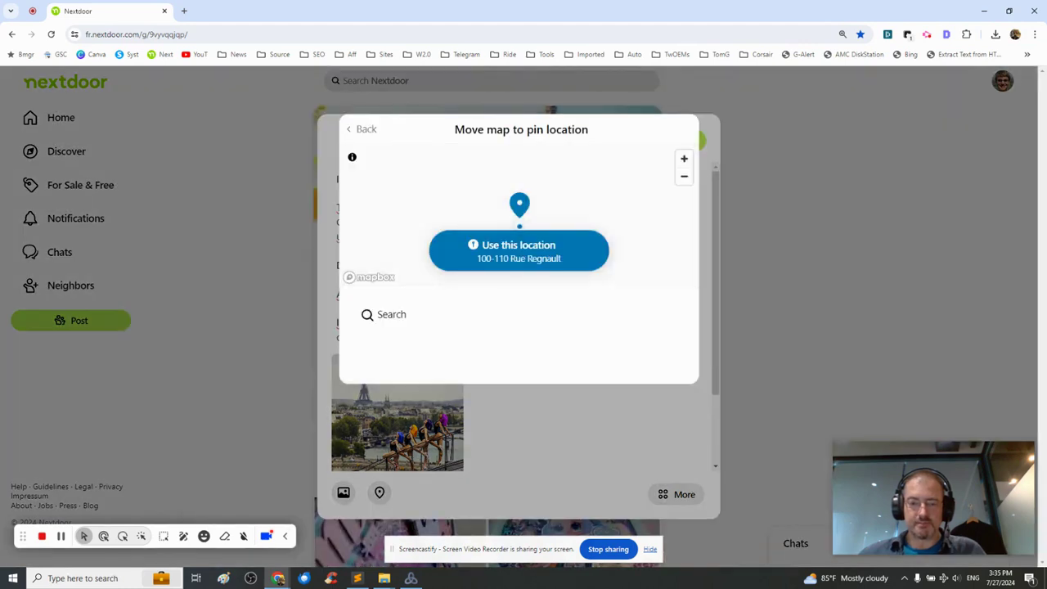
left_click(386, 314)
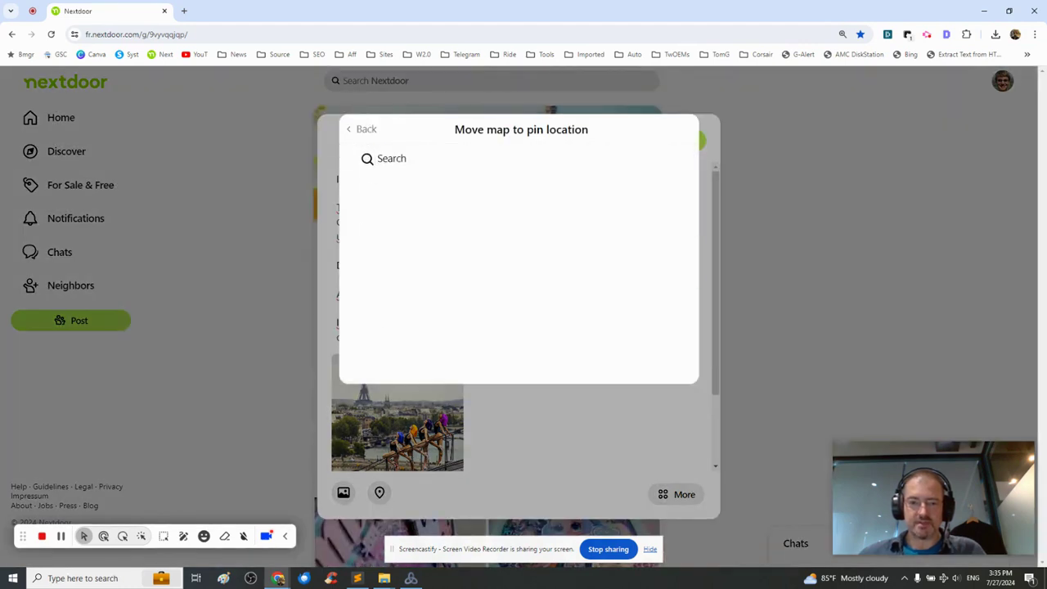
type("Pa")
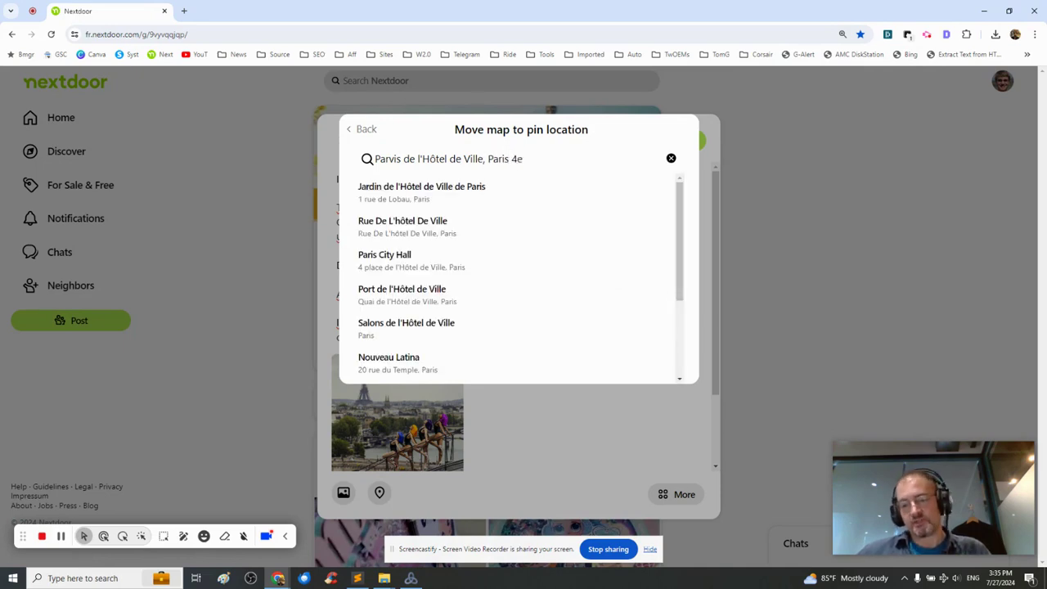
key("Return")
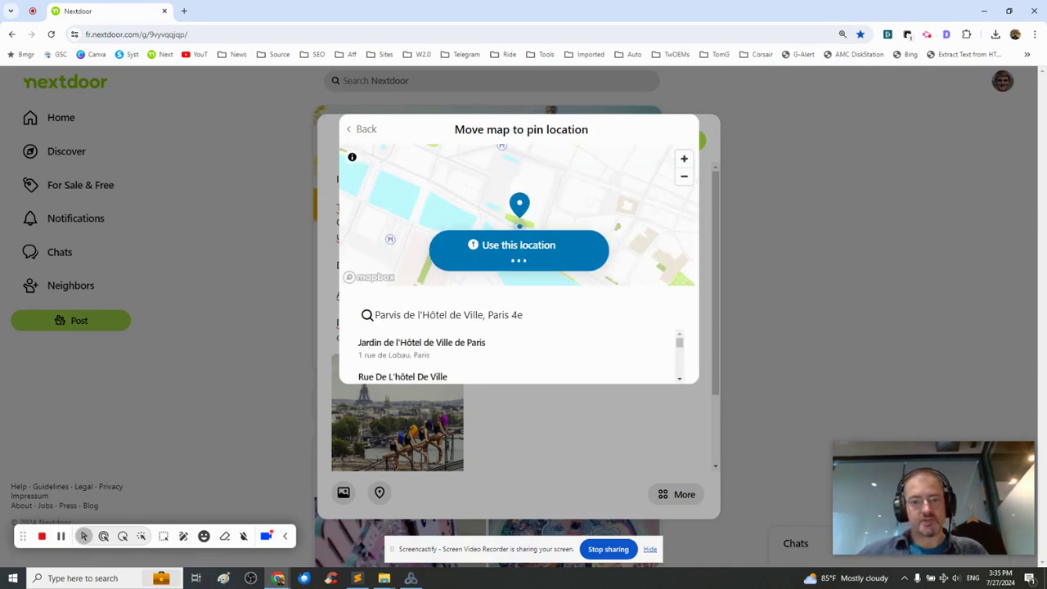
left_click(519, 251)
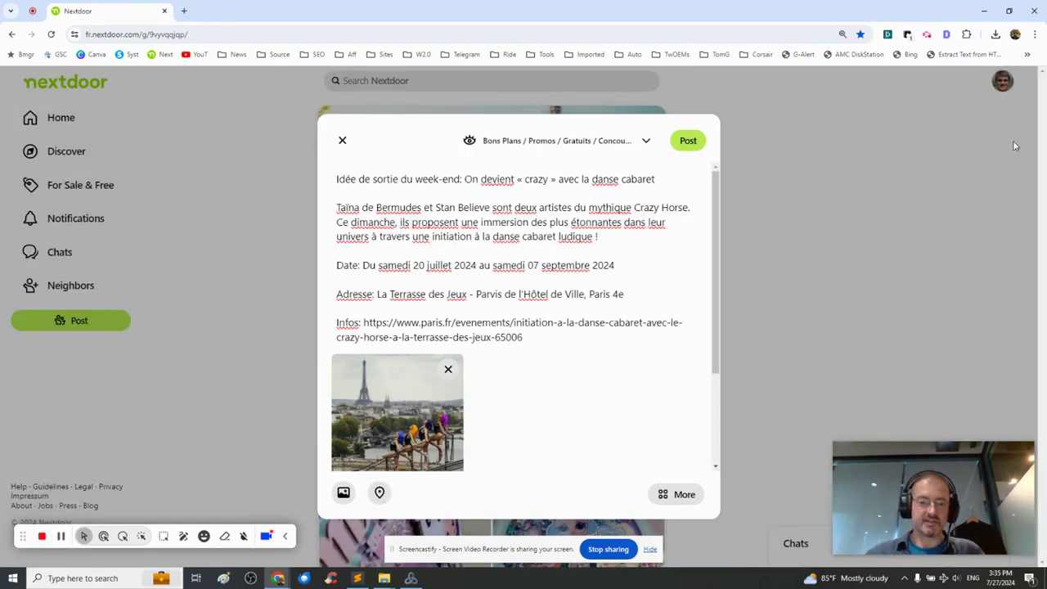
scroll(482, 355, "down", 3)
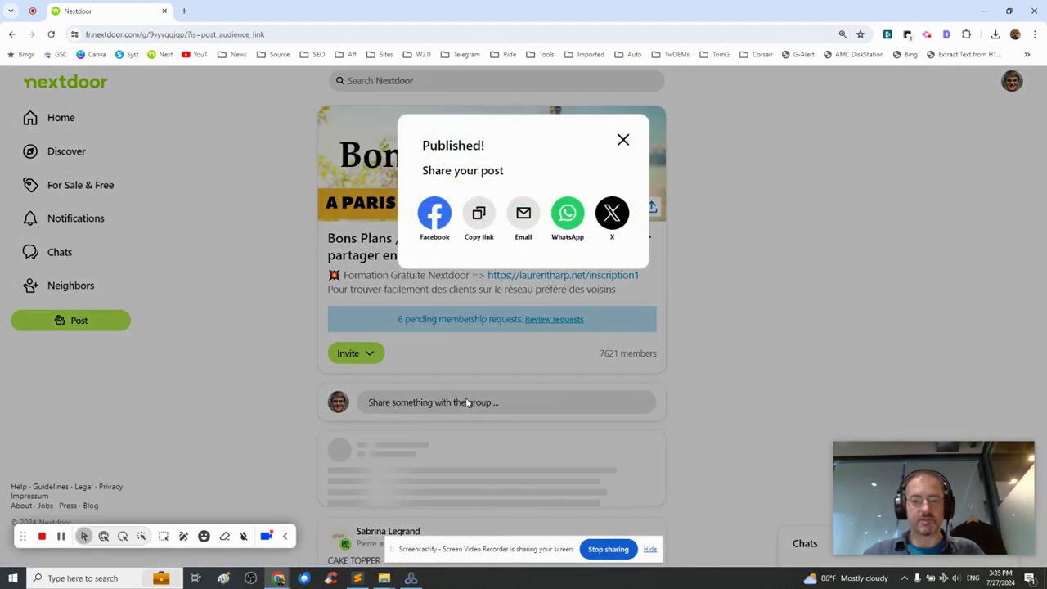
left_click(624, 141)
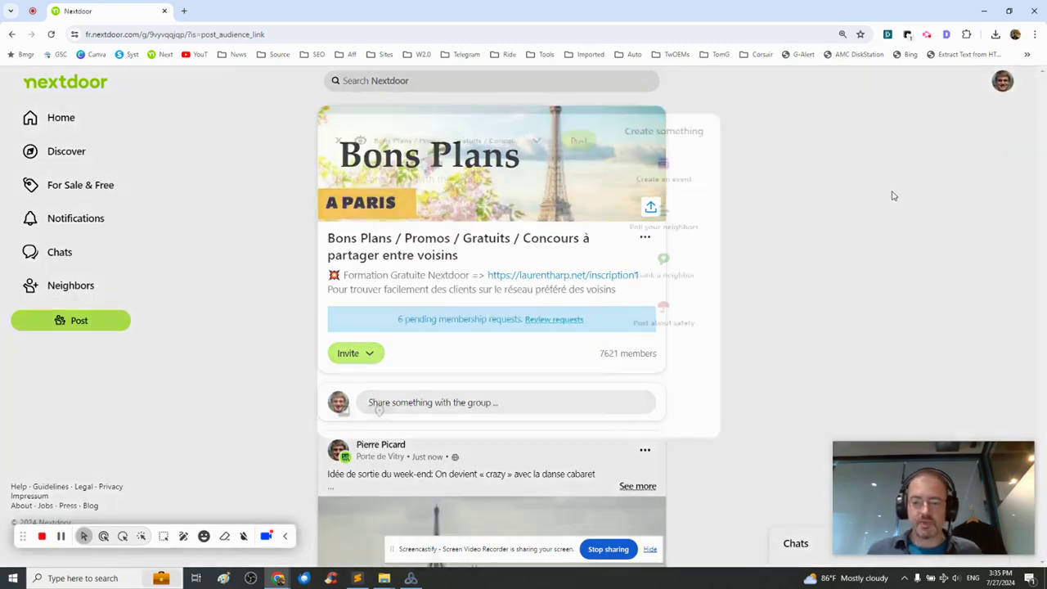
Start another group post titled "Sortie pour ce week-end: On se sensibilise au tri grâce au football", describing Football Écologie France's penal'tri workshop and quiz.
type("Sortie pour ce week-end: On se sensibilise au tri grâce au football")
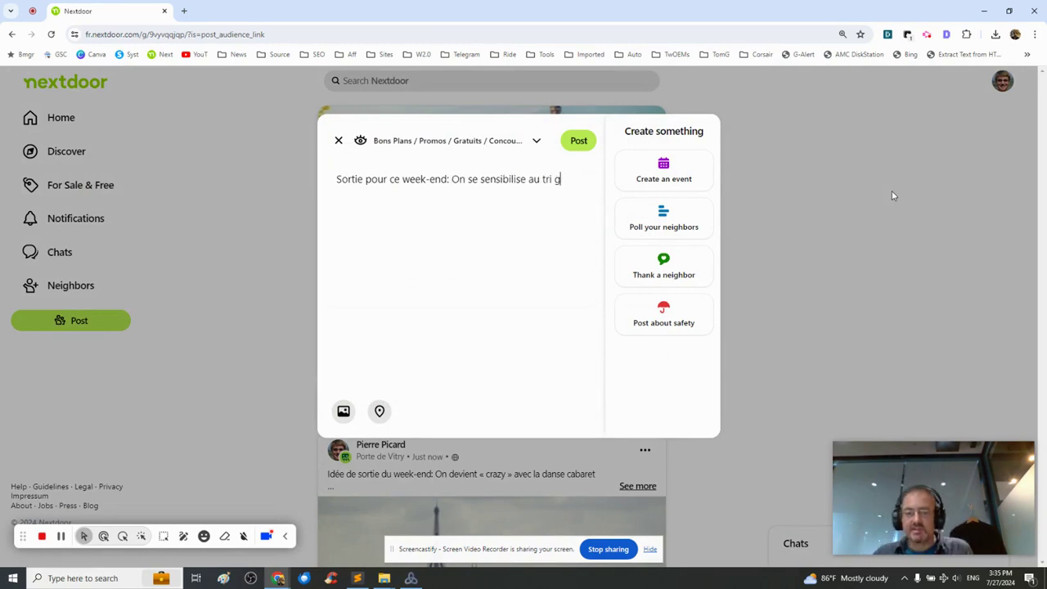
key("Return")
key("Return")
type("Le penal'tri, vous connaissez ? Cet")
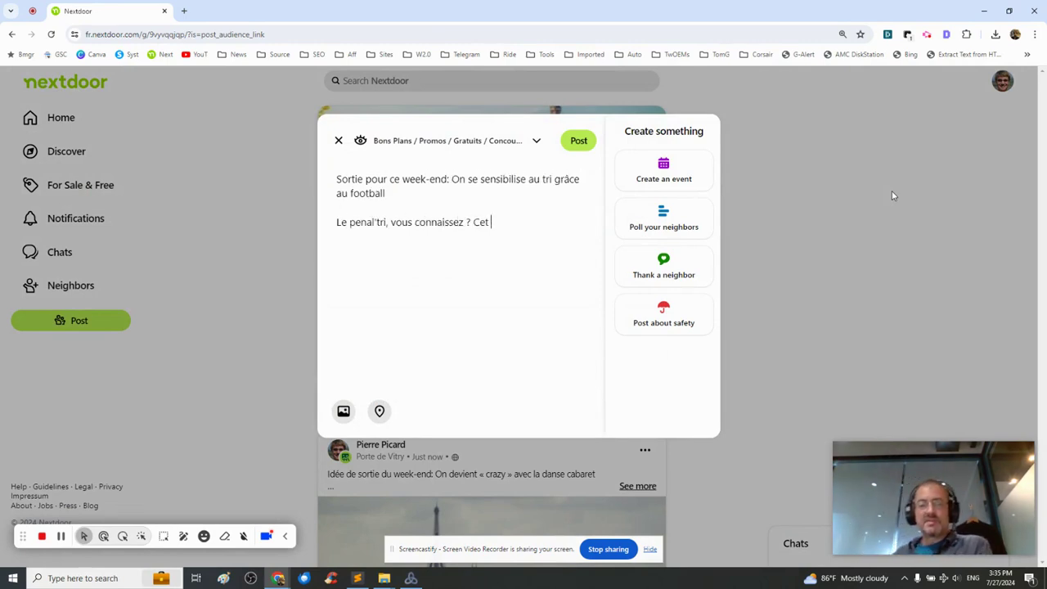
type(" atelier proposé par Football Écologie France permet")
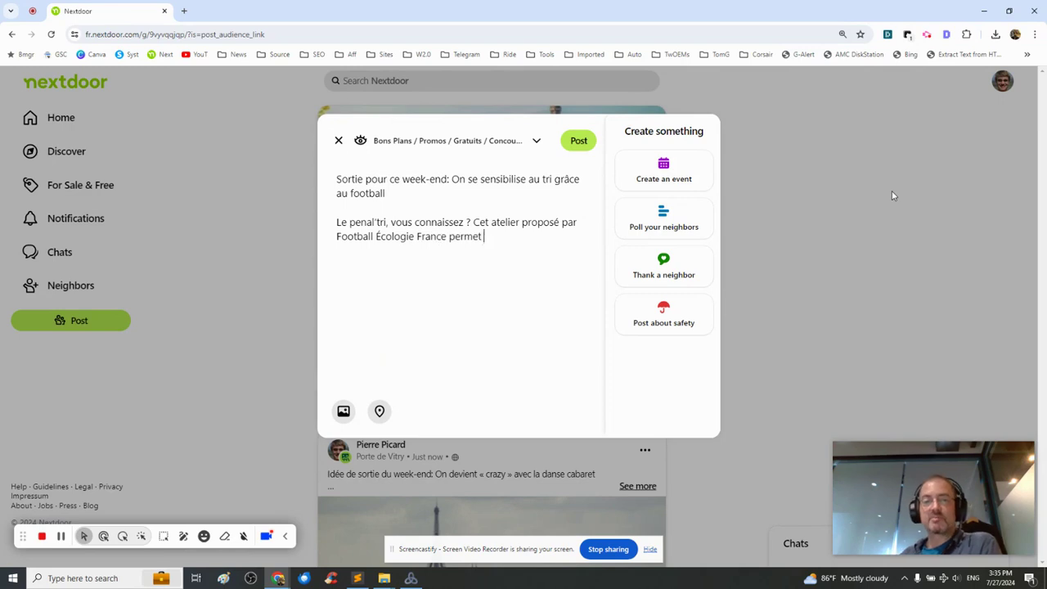
type(" d'apprendre à gérer ses déchets en s'amusant. On pou")
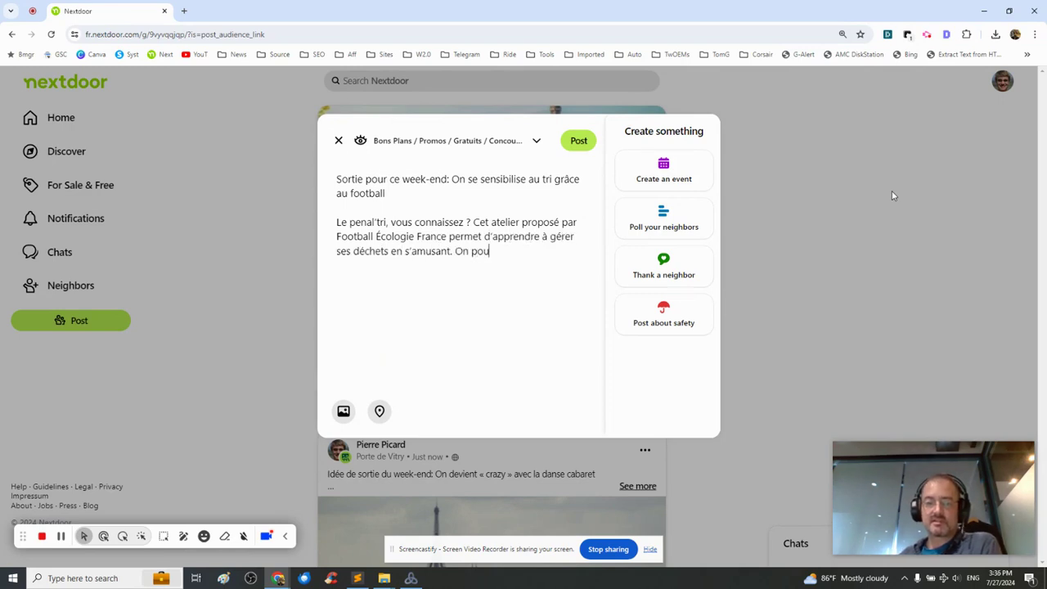
type("rra aussi se défier avec le quiz de l'écosupporter e")
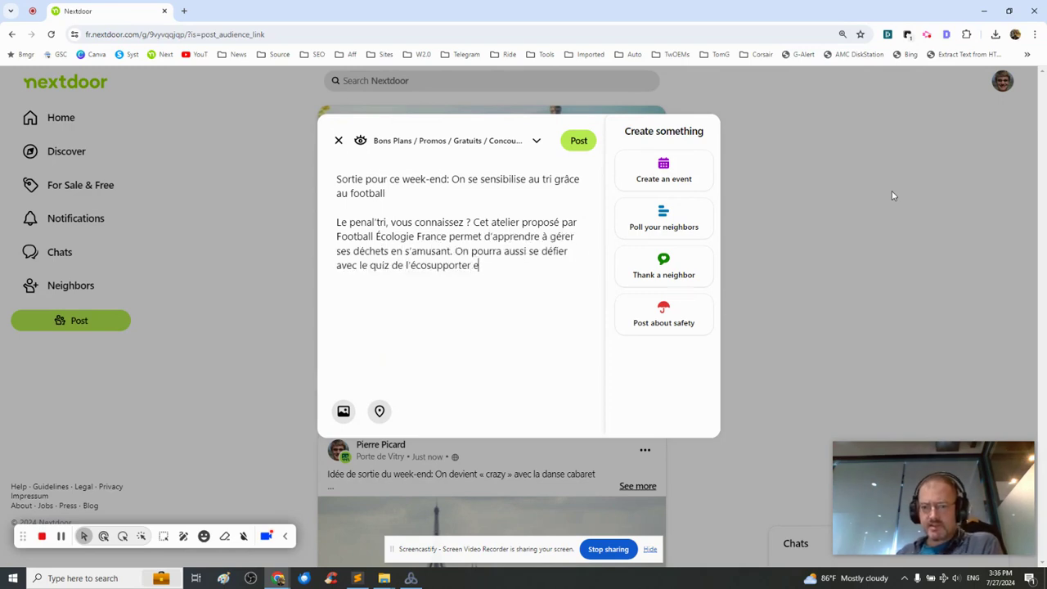
type("t savoir si l'on a les bons réflexes écoresponsables !")
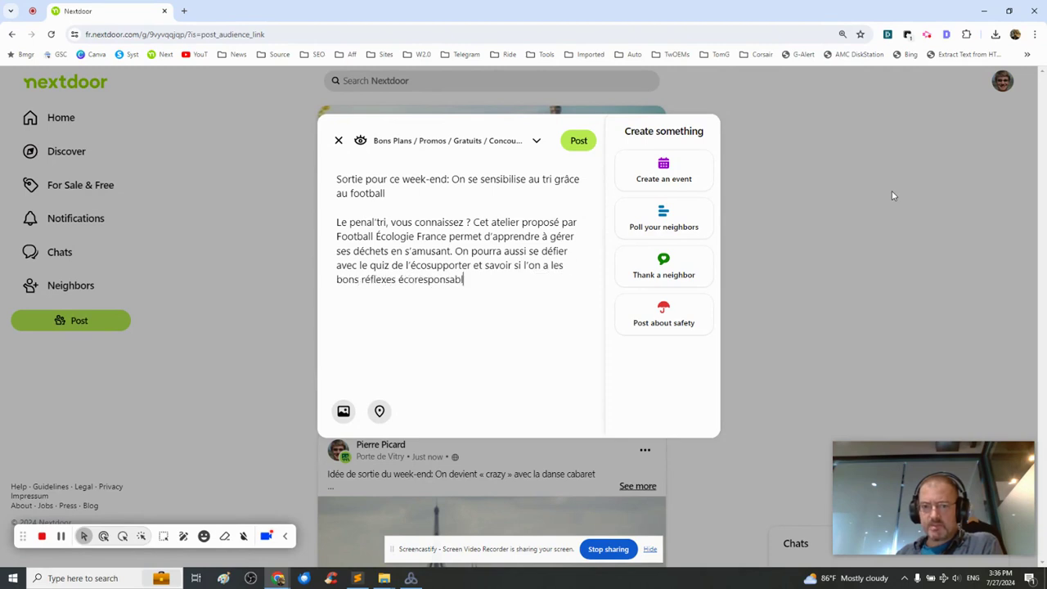
Add the dates "Du dimanche 28 juillet 2024 au dimanche 04 août 2024" and the Parvis de l'Hôtel de Ville, Paris 4e address.
key("Return")
key("Return")
type("Date: Du dimanche 28 juillet 2024 au dimanche 04 août 2024")
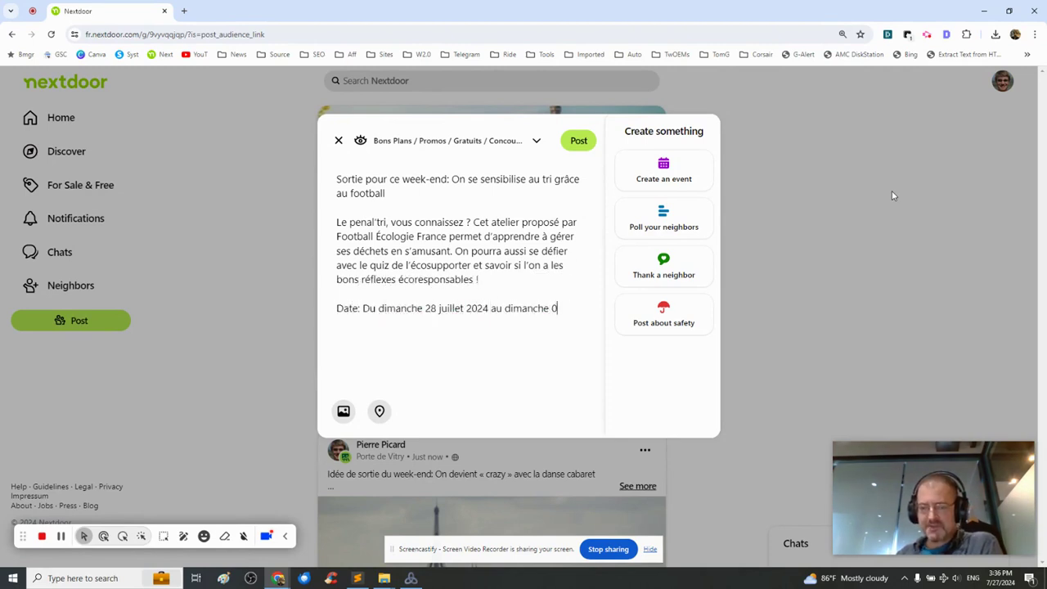
key("Return")
key("Return")
type("Adresse: Parvis de l'Hôtel de Ville - Parvis de l'Hôtel de Ville , Paris 4e")
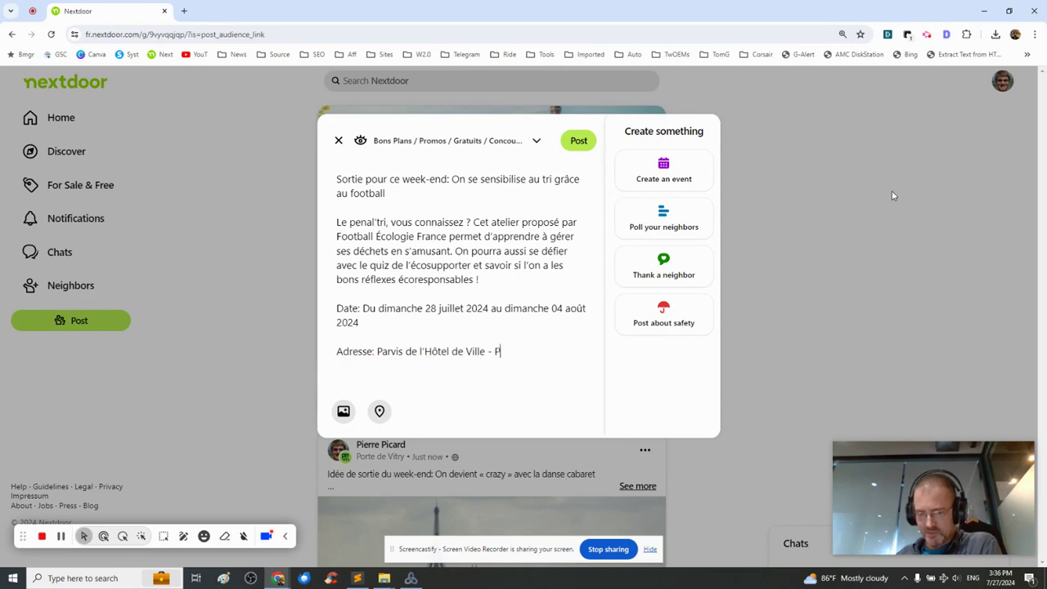
key("Return")
key("Return")
type("Infos: https://w")
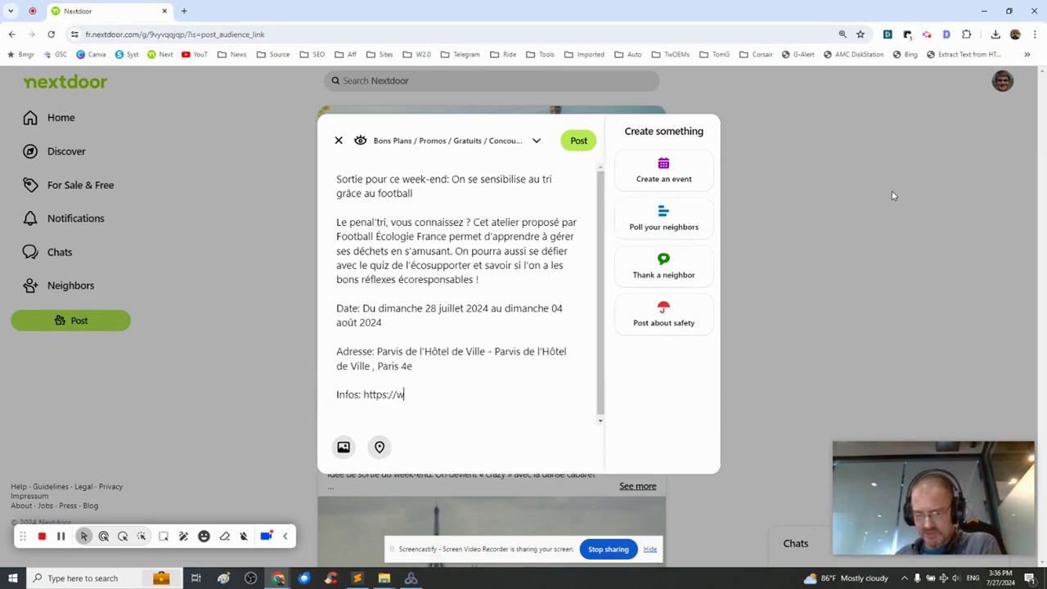
type("ww.paris.fr/evenements/sensibilisation-ecologique-grace-au-football-a-la-terrasse-des-jeux-578")
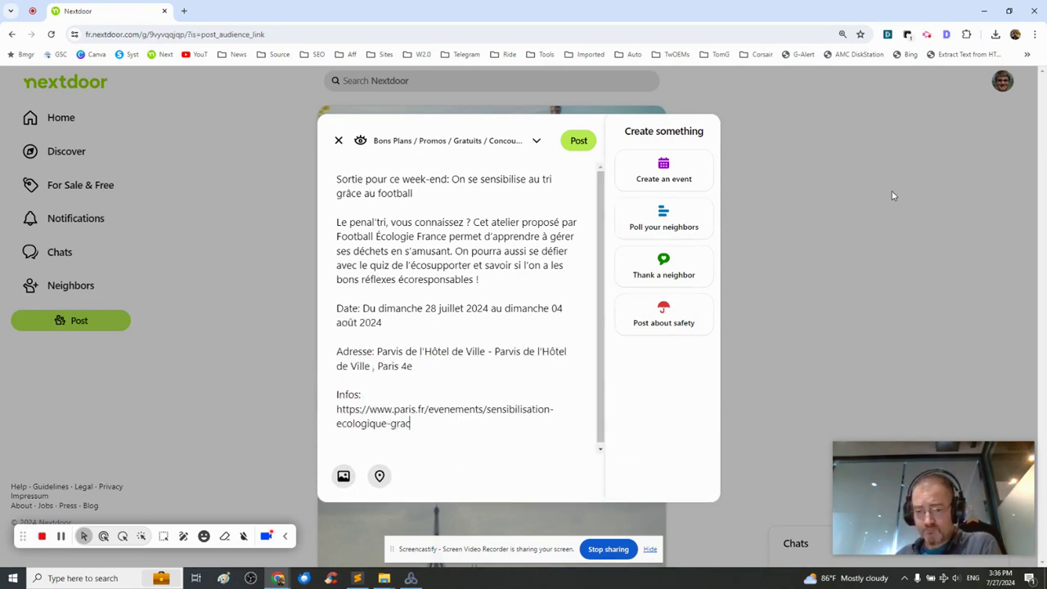
type("55")
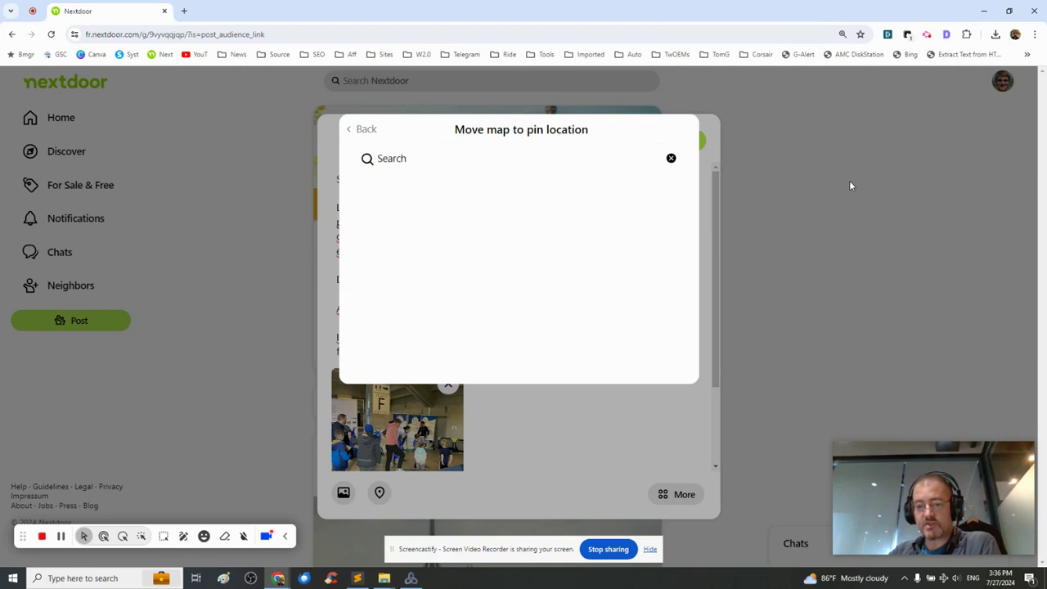
Search the location map for "Parvis de l'Hôtel de Ville , Paris 4e" and pin Jardin de l'Hôtel de Ville de Paris to the football post.
type("Parvis")
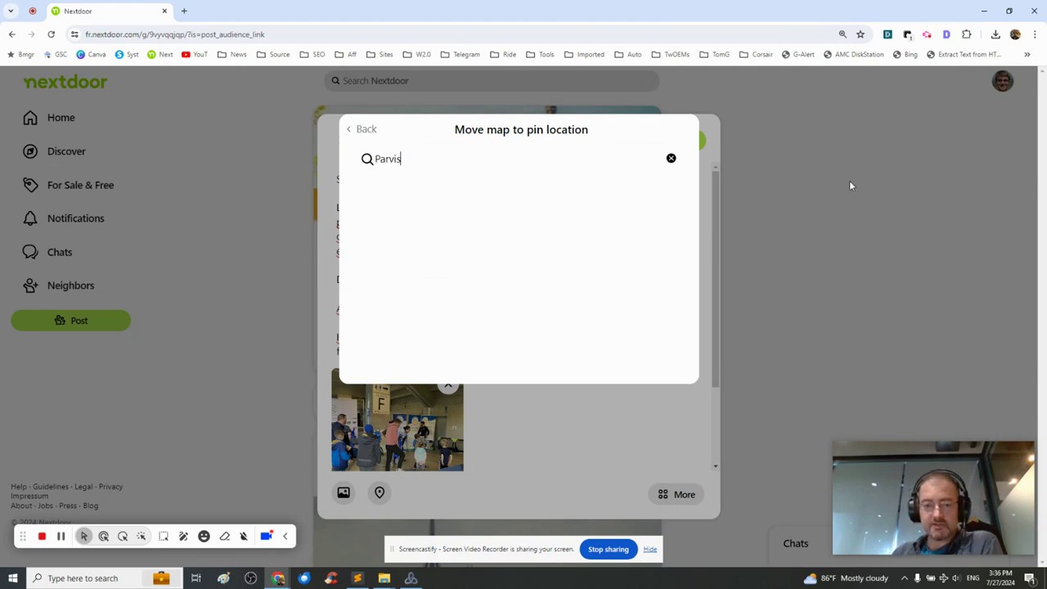
type(" de l'Hôtel de Ville , Pa")
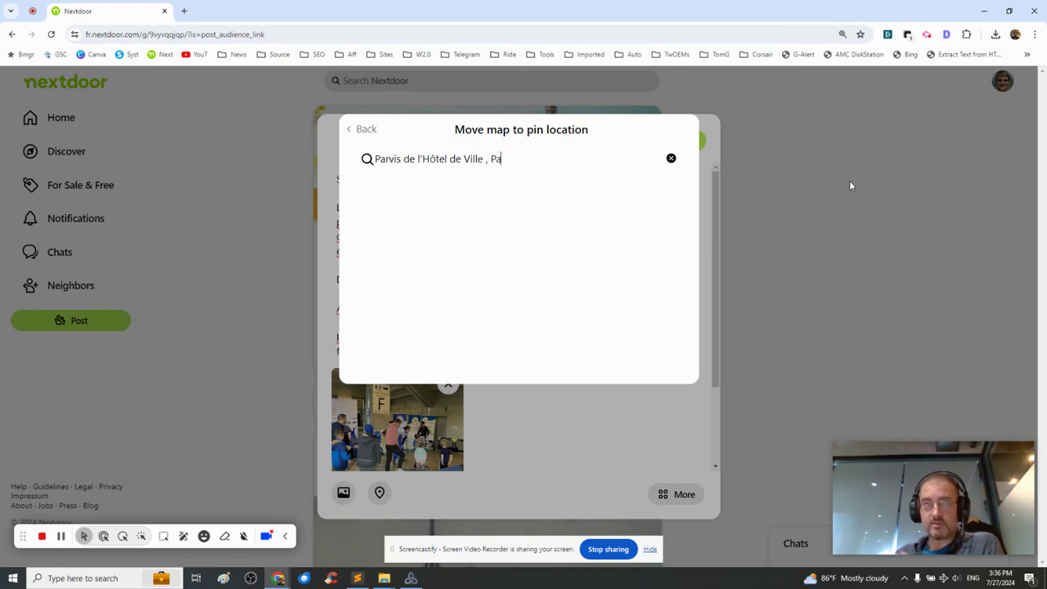
type("ris 4e")
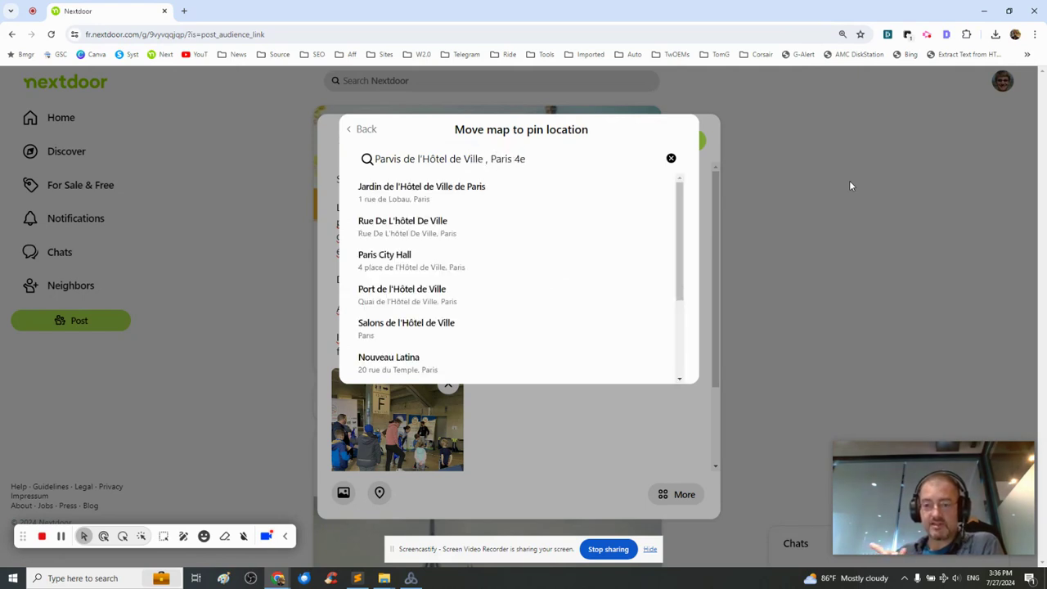
key("Return")
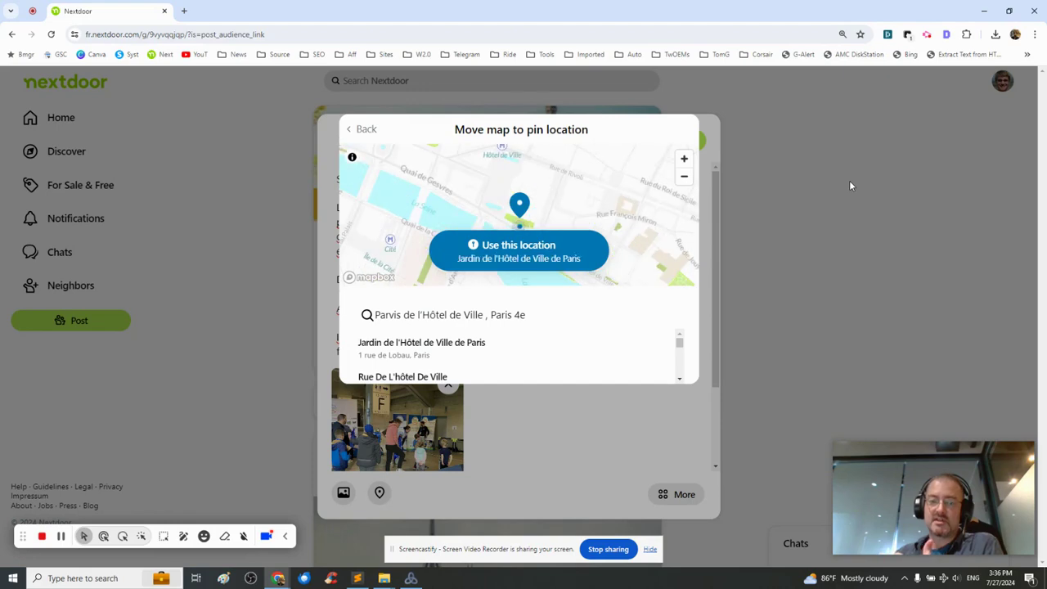
left_click(849, 185)
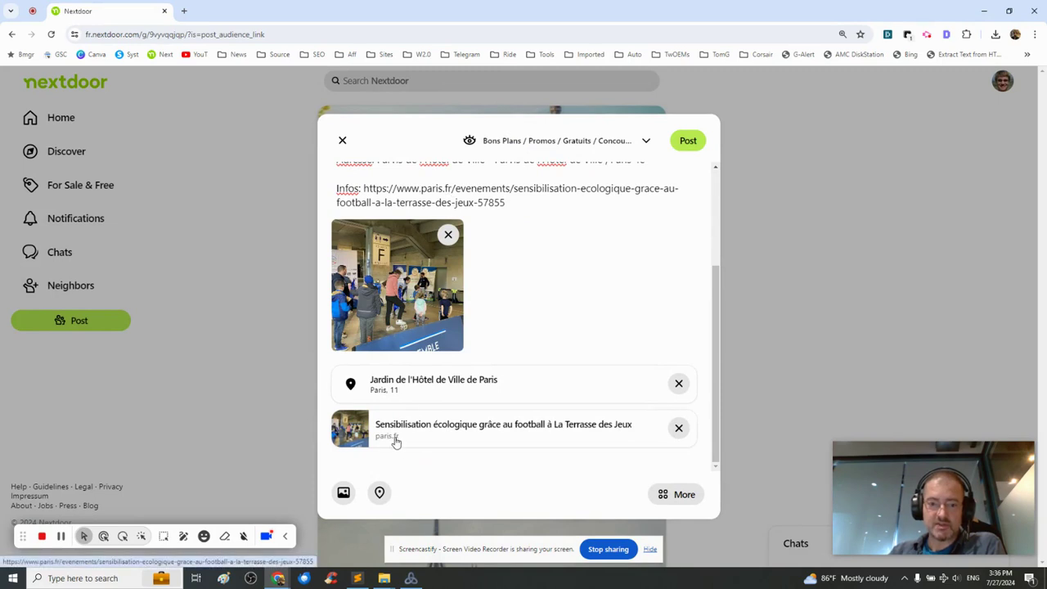
Publish the football post and review both new event posts in the group feed.
key("ctrl+Return")
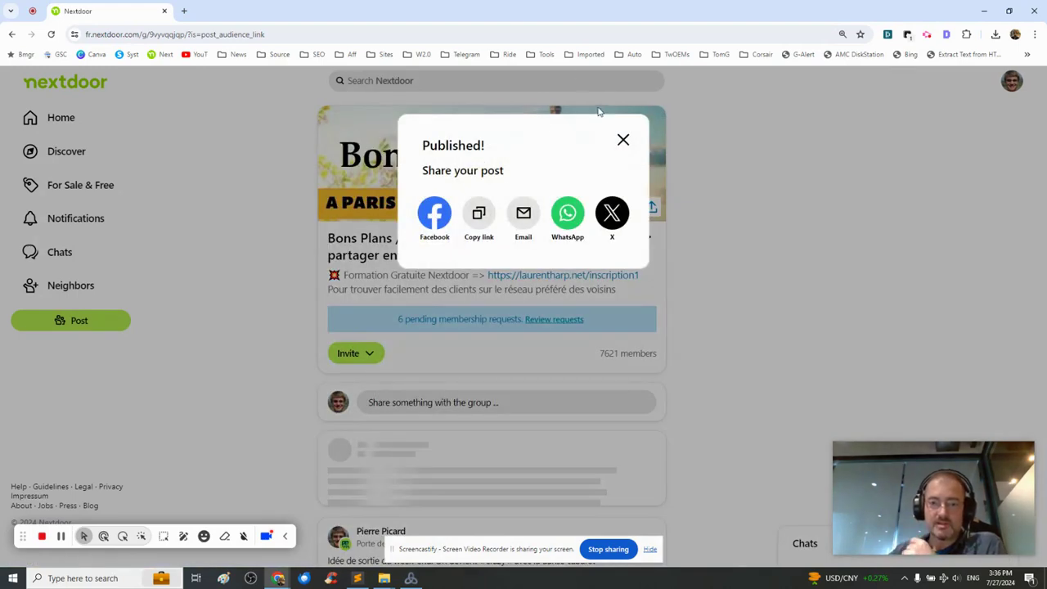
left_click(623, 142)
scroll(623, 148, "down", 5)
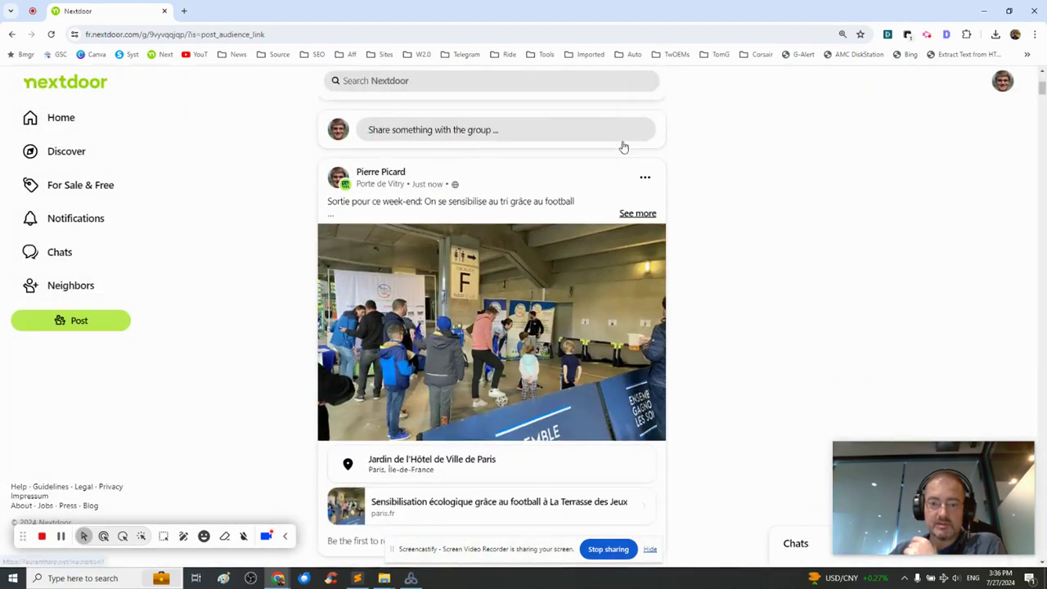
scroll(623, 151, "down", 5)
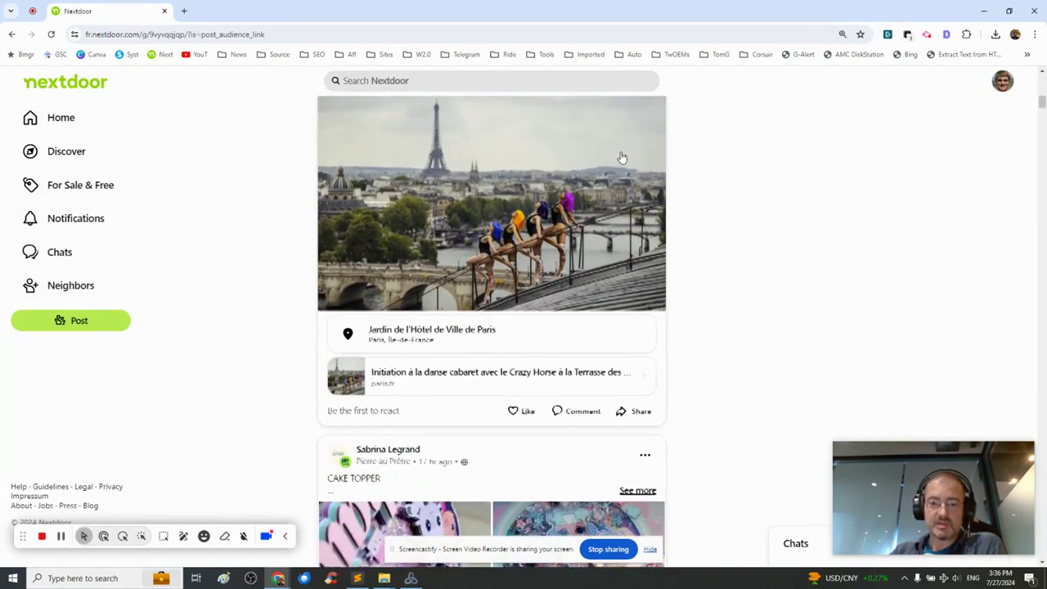
Start a new group post titled "Idée de sortie du week-end: On joue à des jeux de société pour célébrer l'intergénérationnel".
scroll(623, 163, "down", 3)
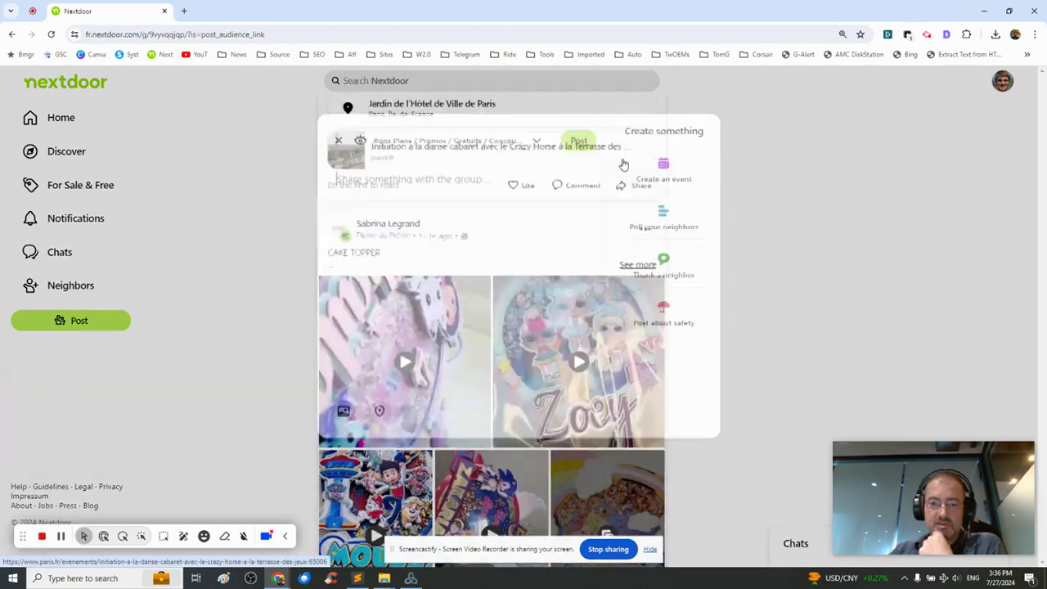
type("rtie du week-end: On joue à des jeux de so")
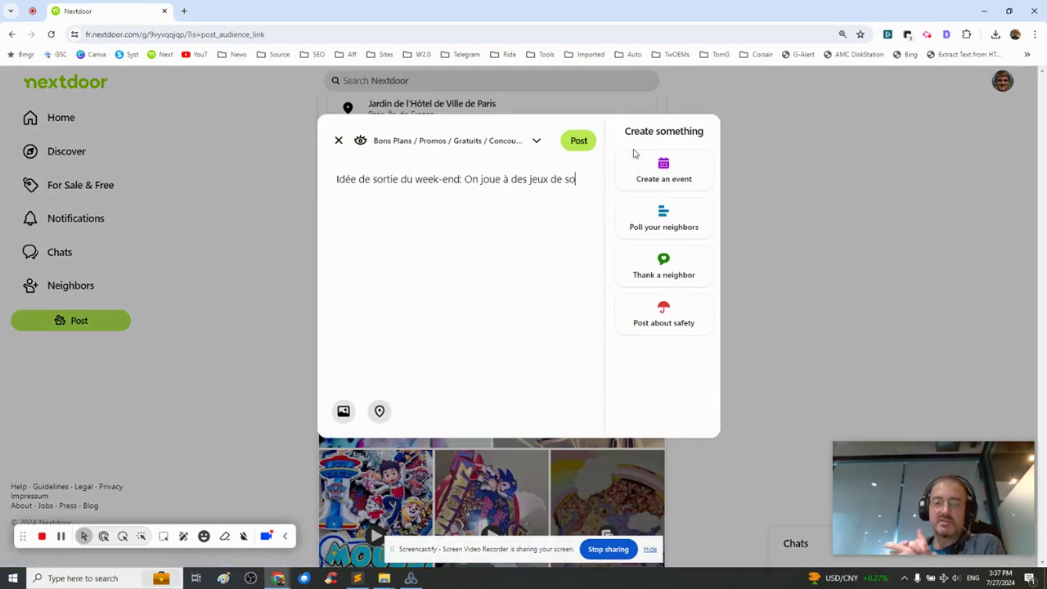
type("ciété pour célébrer l'intergénérationnel")
key("Return")
key("Return")
Add a French paragraph about Les Rhiz'homes association's convivial event for overturning age clichés, sharing memories and playing belote or Scrabble.
type("L'ass")
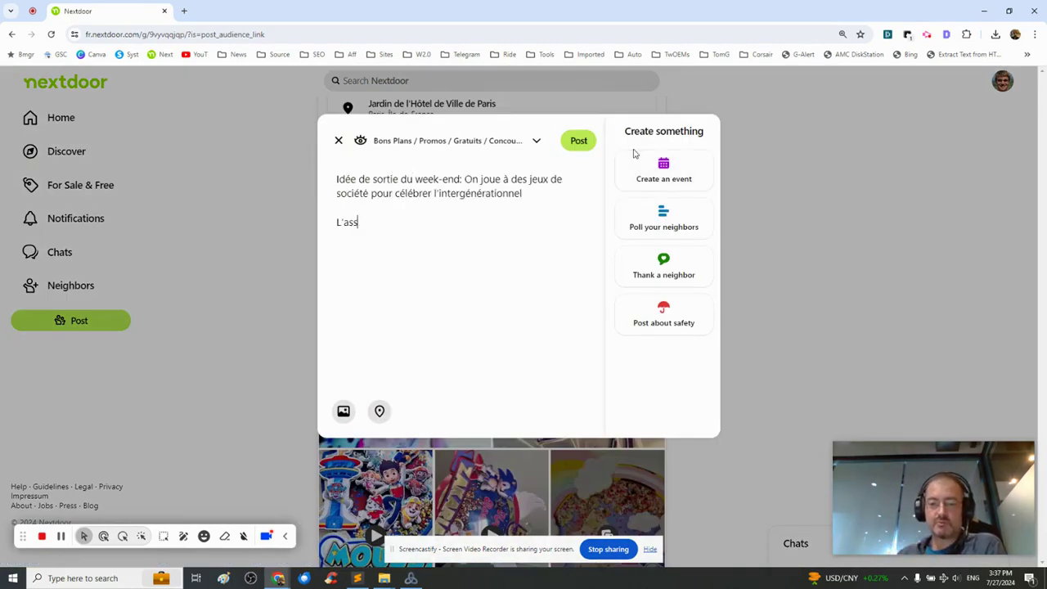
type("ociation Les Rhiz'homes a eu la bonne idée d'imagine")
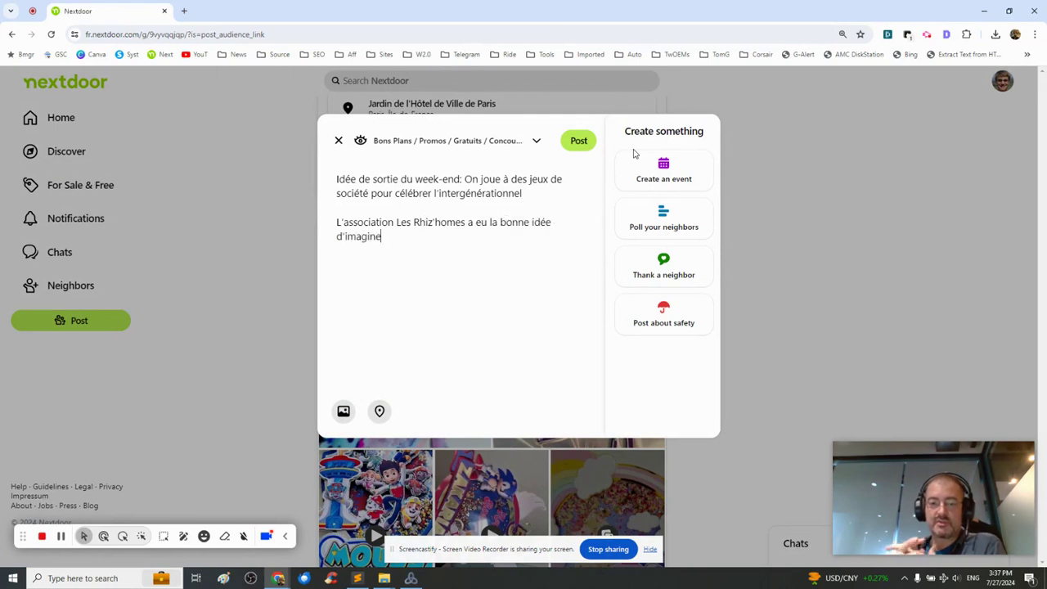
type("r un véritable moment de convivialité pour renverser l")
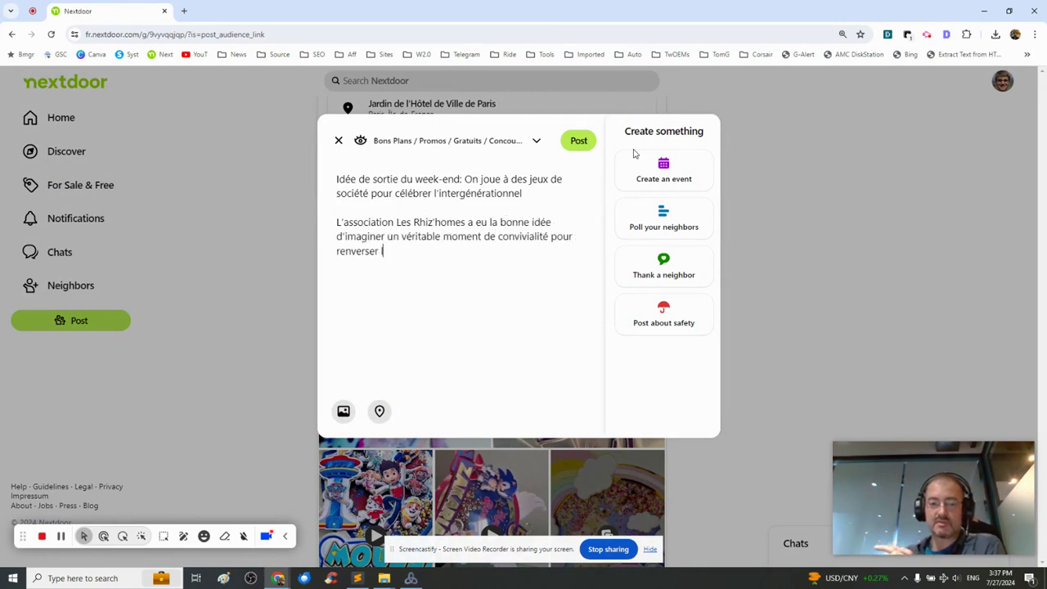
type("es clichés liés à l'âge, échanger sur les souvenirs d'hier ou dispu")
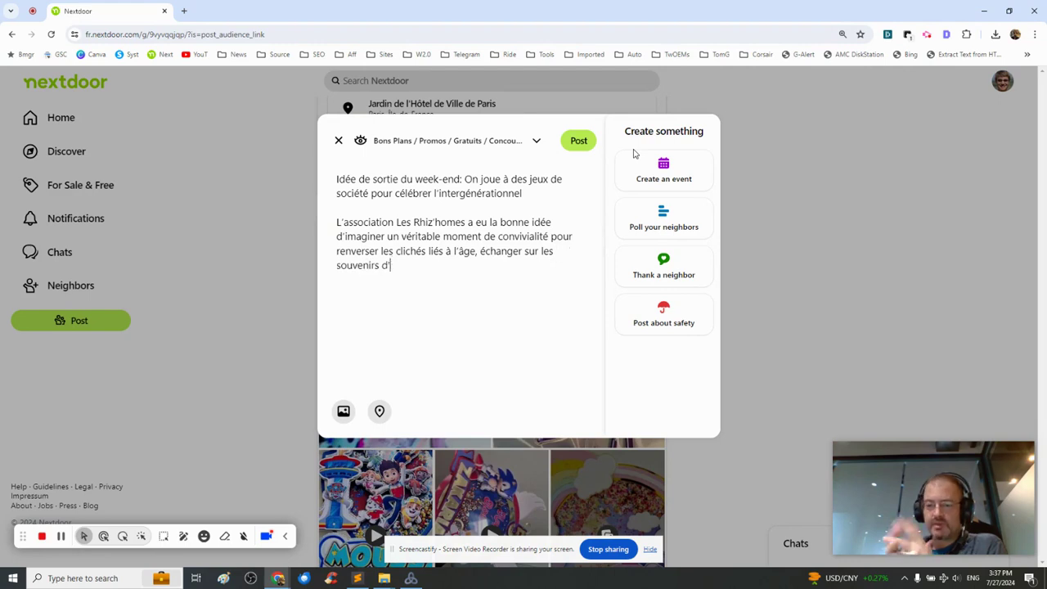
type("ter une partie endiablée de belote ou")
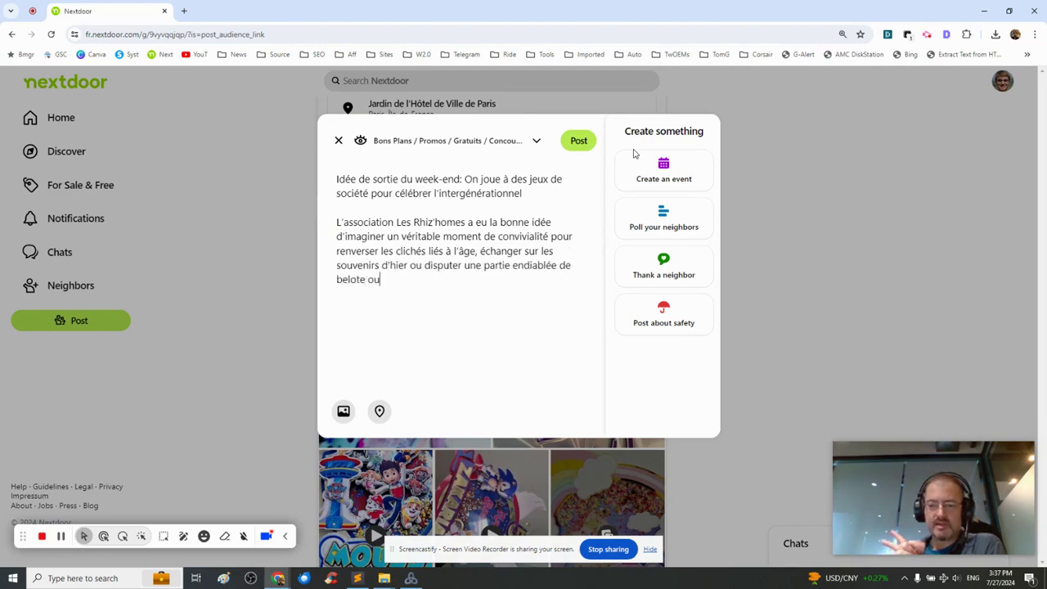
type(" de Scrabble !")
key("Return")
key("Return")
Add "Date: Du dimanche 28 juillet 2024 au mercredi 04 septembre 2024" and "Adresse: La Terrasse des Jeux - Parvis de l'Hôtel de Ville, Paris 4e".
type("Date: Du dimanche 28 juillet 2024 au ")
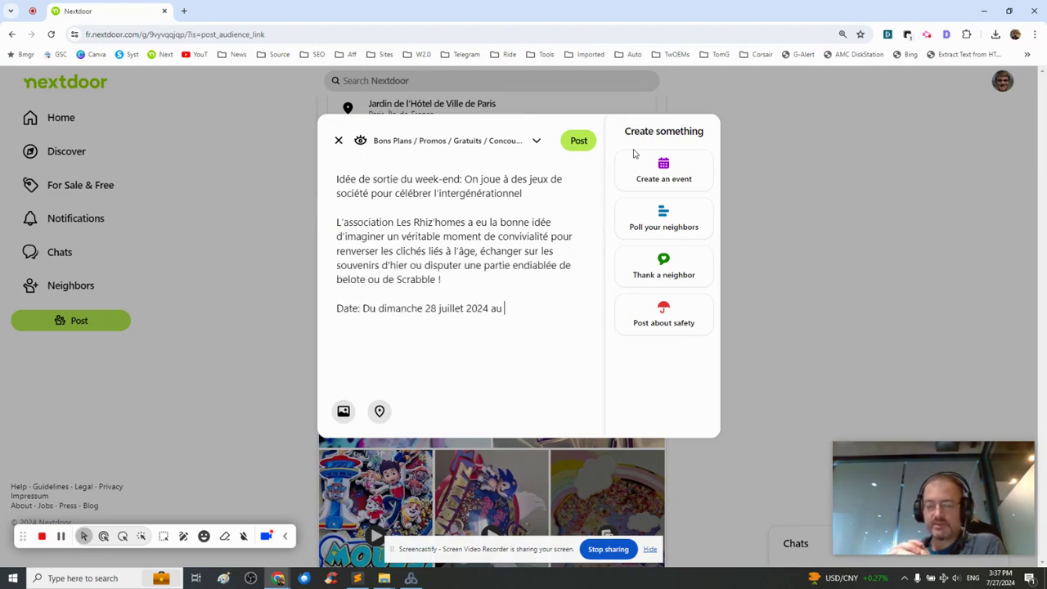
type("mercredi 04 septembre 2024")
key("Return")
key("Return")
type("Adresse: La Terrasse des J")
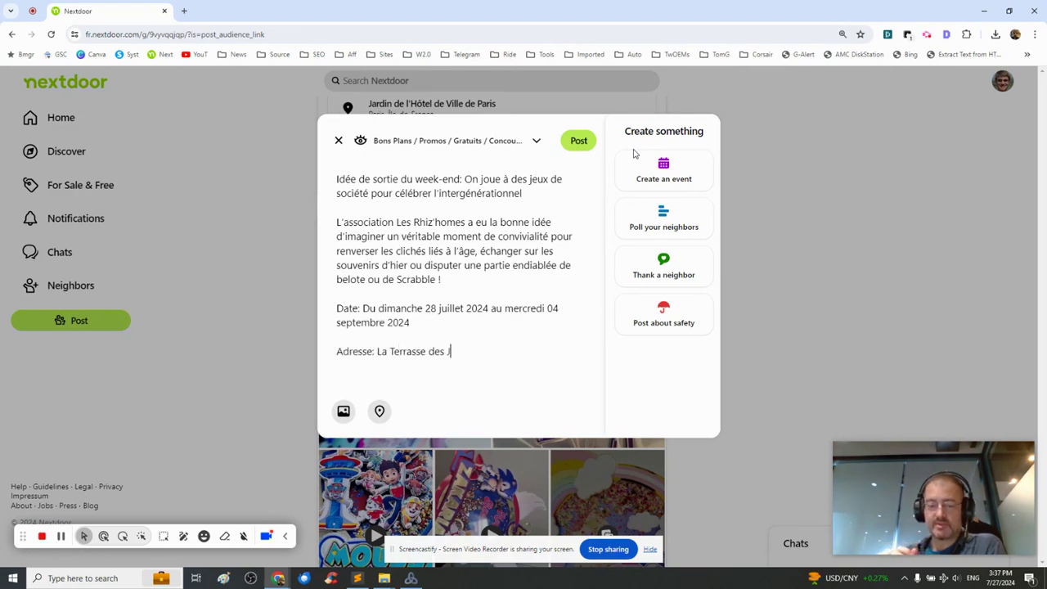
type("eux - Parvis de l'Hôtel de Ville, Paris 4e")
key("Return")
key("Return")
type("Plus d'inf")
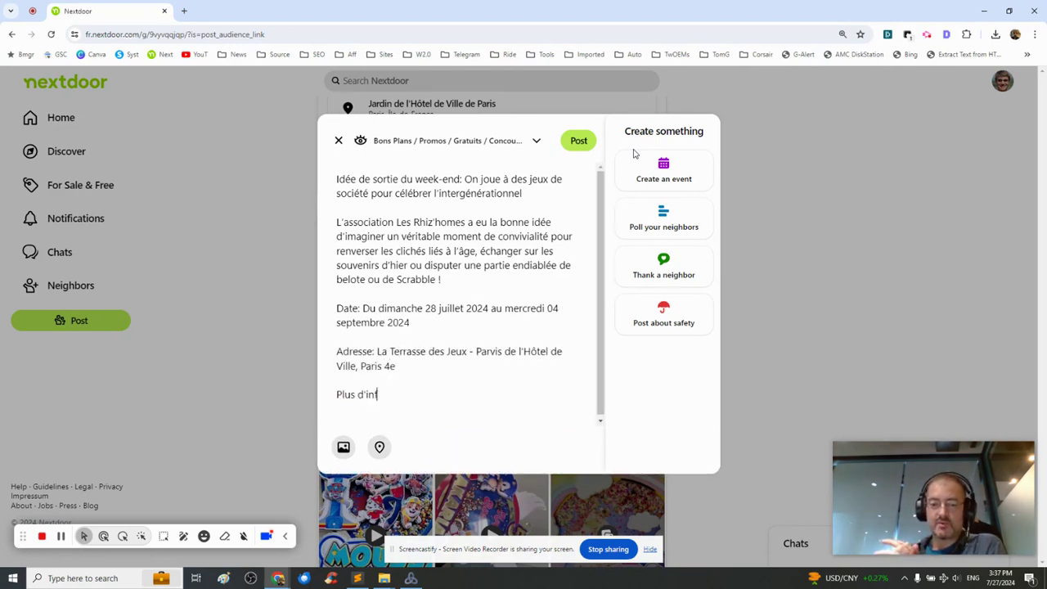
type("os: https://www.paris.fr/evenements/sensibilisation-au-lien-intergene")
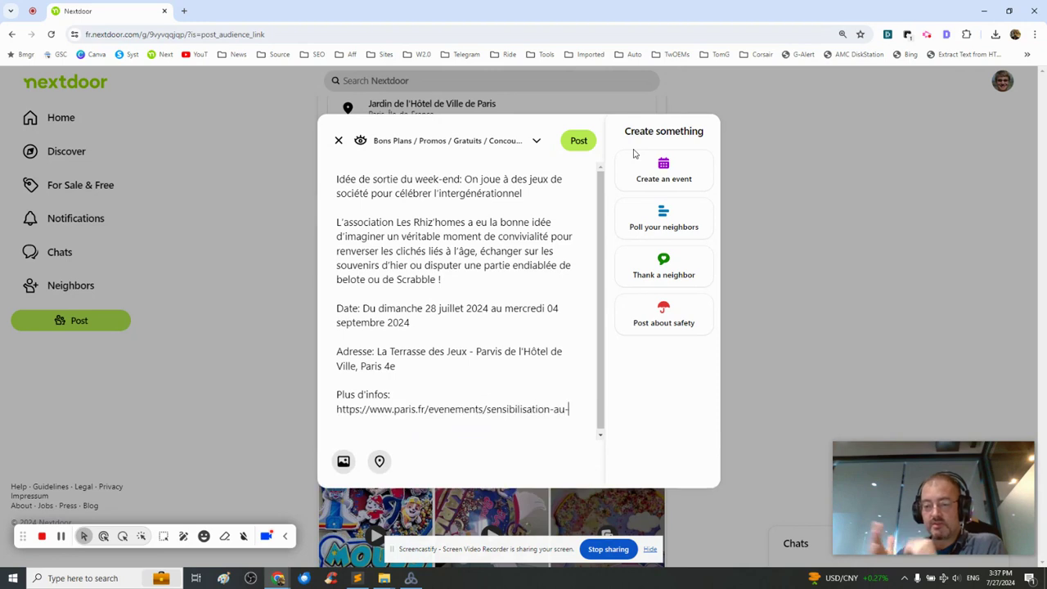
type("rationnel-a-la-terrasse-des-jeux-62618")
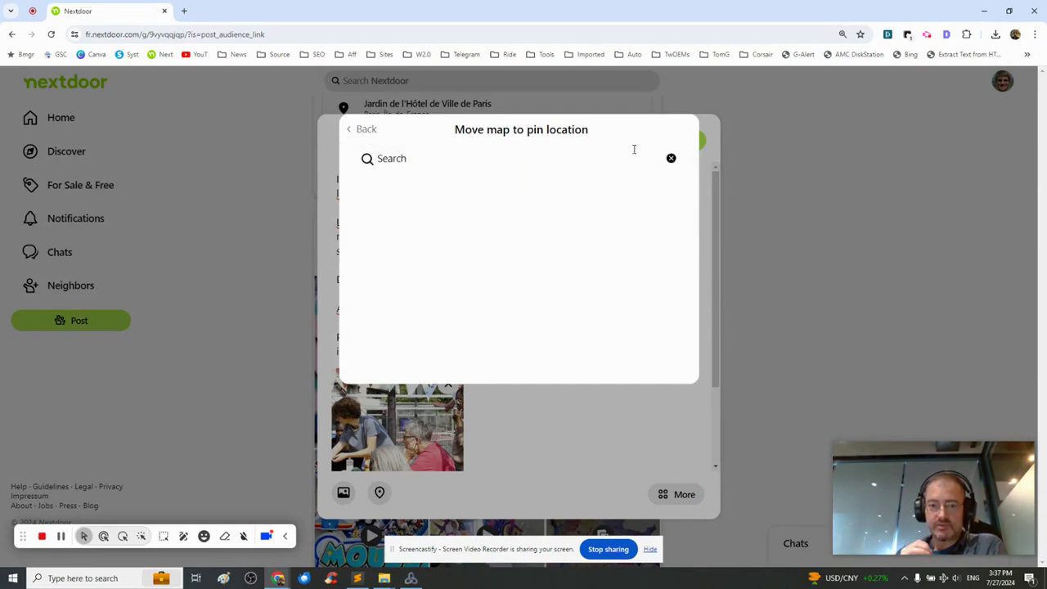
Search the location map for "Parvis de l'Hôtel de Ville, Paris 4e" and publish the board games post.
type("Parvis")
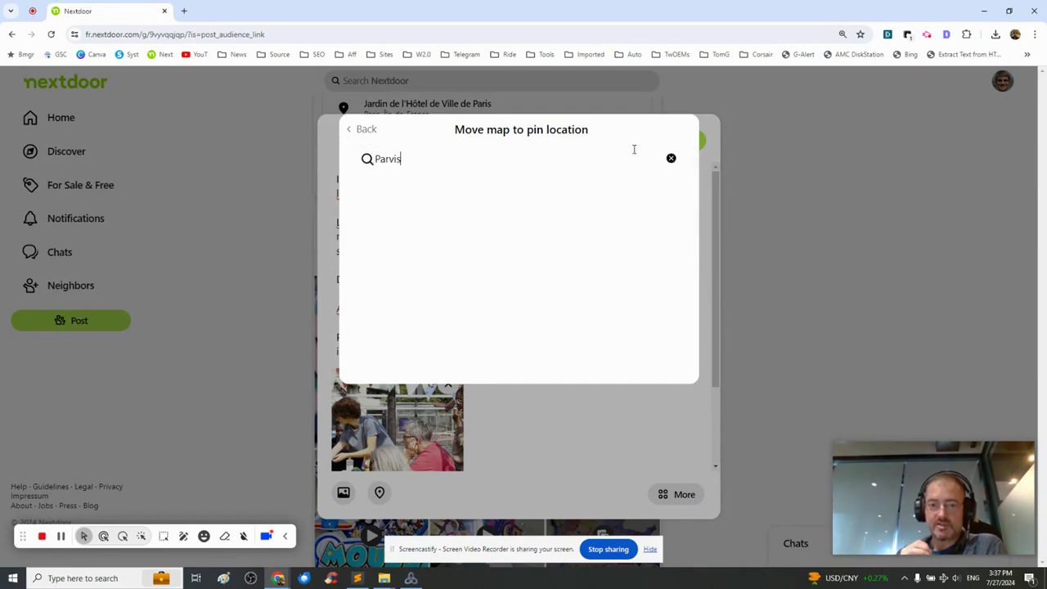
type(" de l'Hôtel de Ville, Pa")
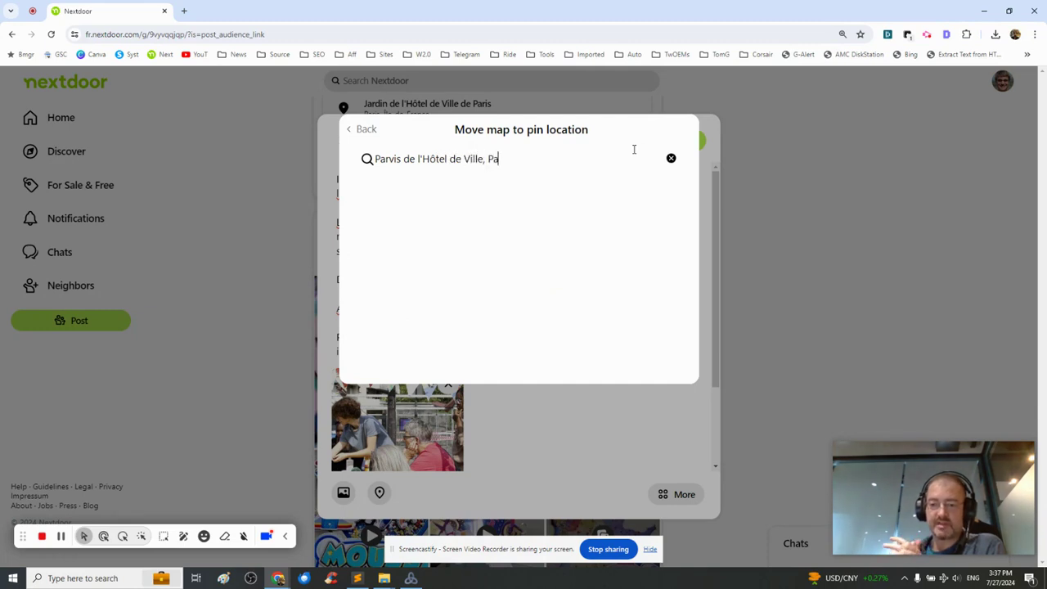
type("ris 4e")
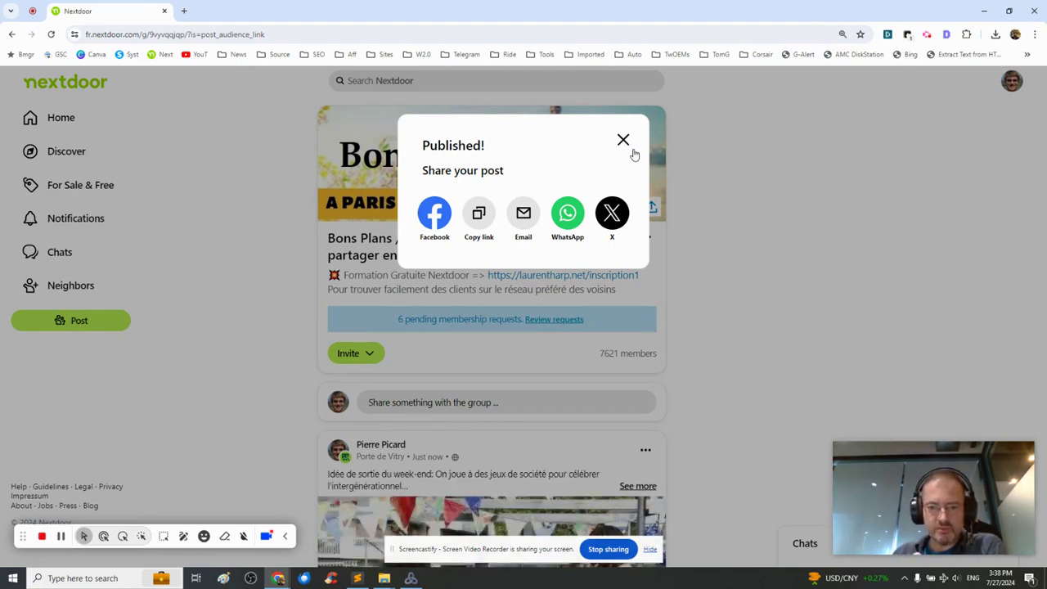
left_click(634, 154)
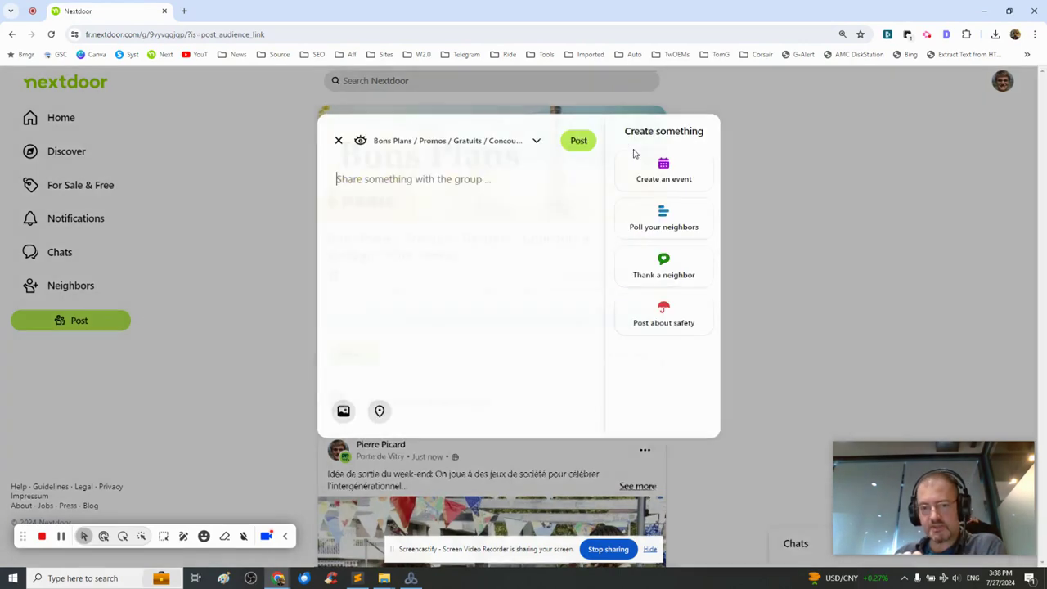
Start a new group post titled "Sortie pour ce week-end: On découvre le fleuret avec des champions".
type("Sortie pour ce week-end: On découvre le fleuret avec des champions")
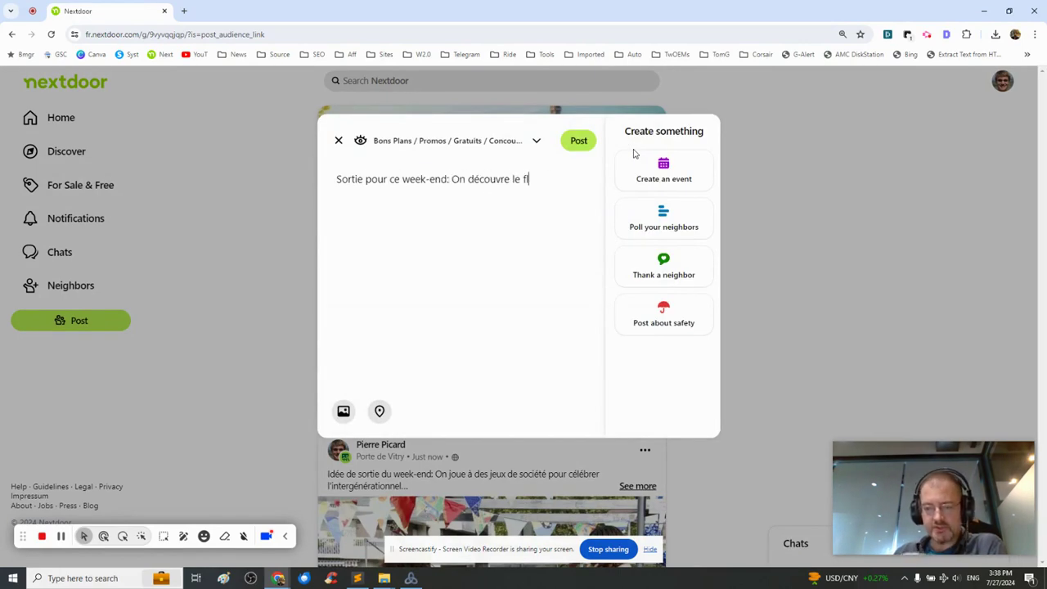
key("Return")
key("Return")
Add a French paragraph inviting readers to a fencing initiation with two champion épéistes, ending with "Une rencontre à ne pas manquer !".
type("Une initiation avec des ép")
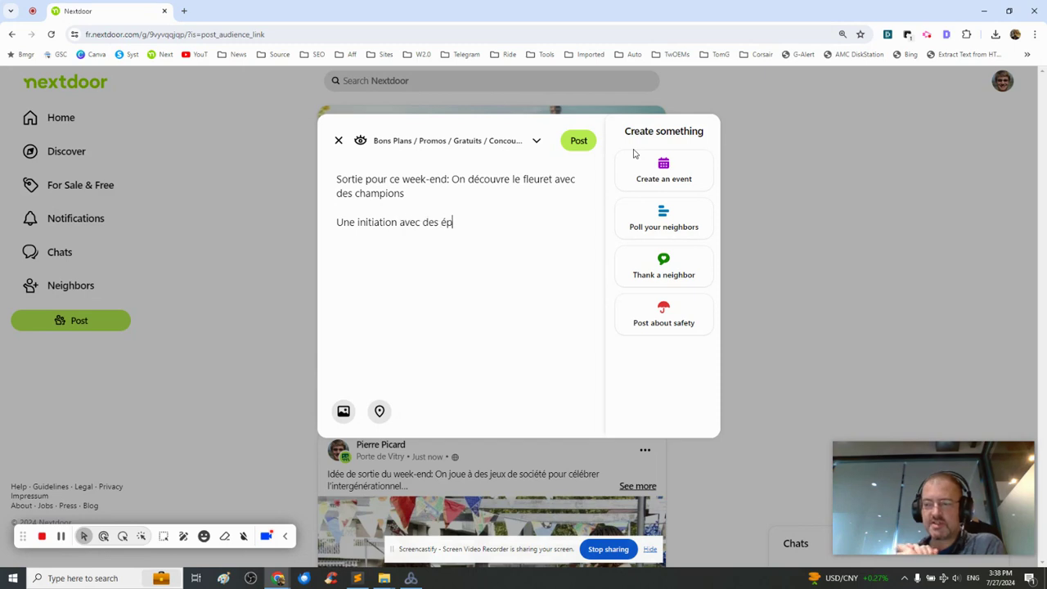
type("éistes champions, on dit oui ! Kendrick Jea")
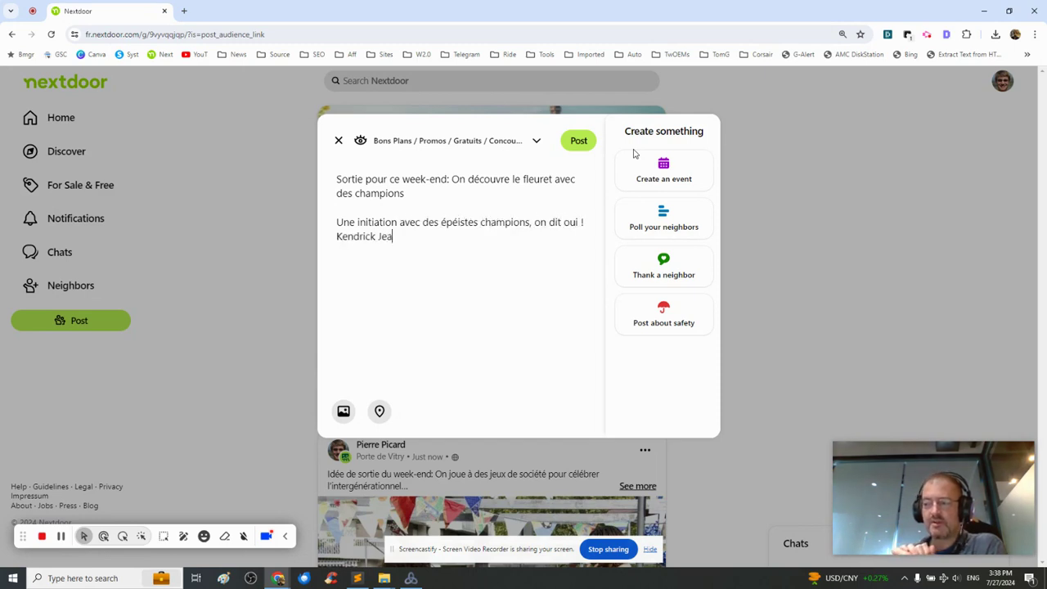
type("n-Joseph, Faustine Clapier et leurs armes n'attende")
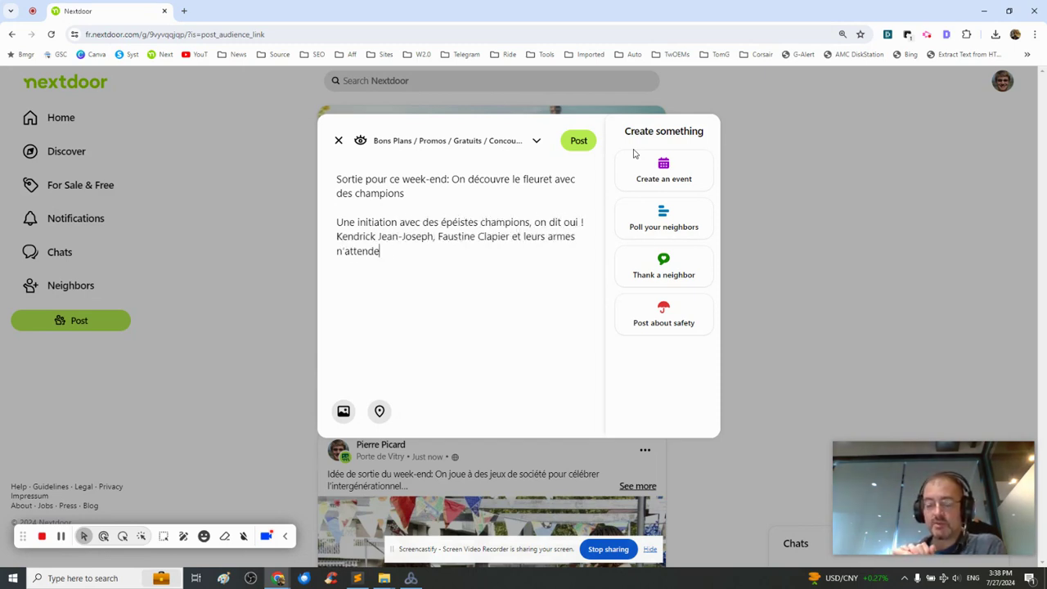
type("nt que vous pour découvrir les subtilités et les techniqu")
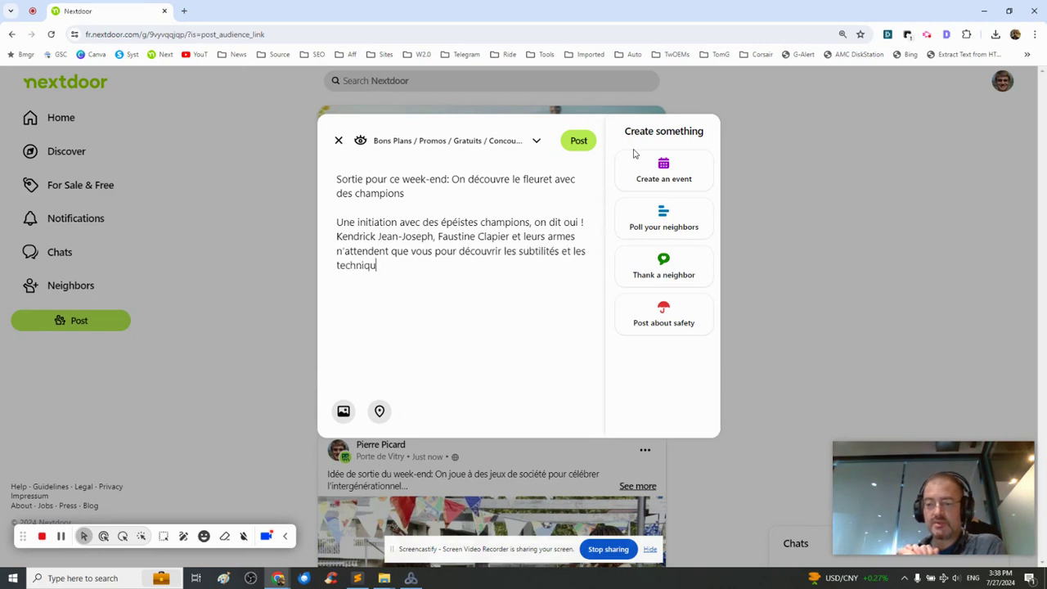
type("es de ce sport majestueux et quelque peu intimidant. Une rencontre à ne pas manquer !")
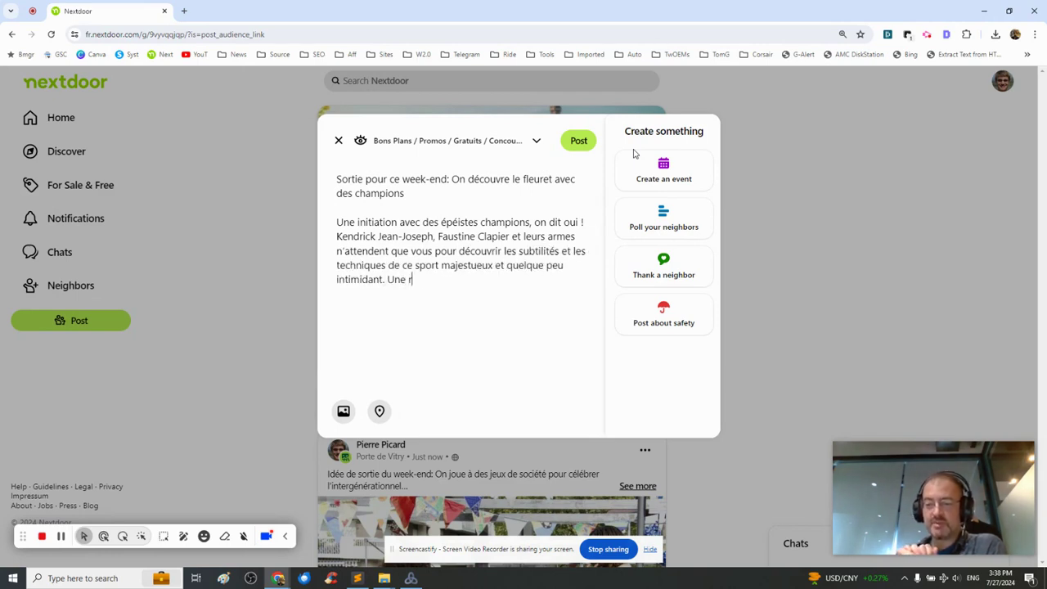
key("Return")
key("Return")
Add the line "Date: Du dimanche 28 juillet 2024" to the fencing post.
type("Date: Du dimanche 28 juillet 2024")
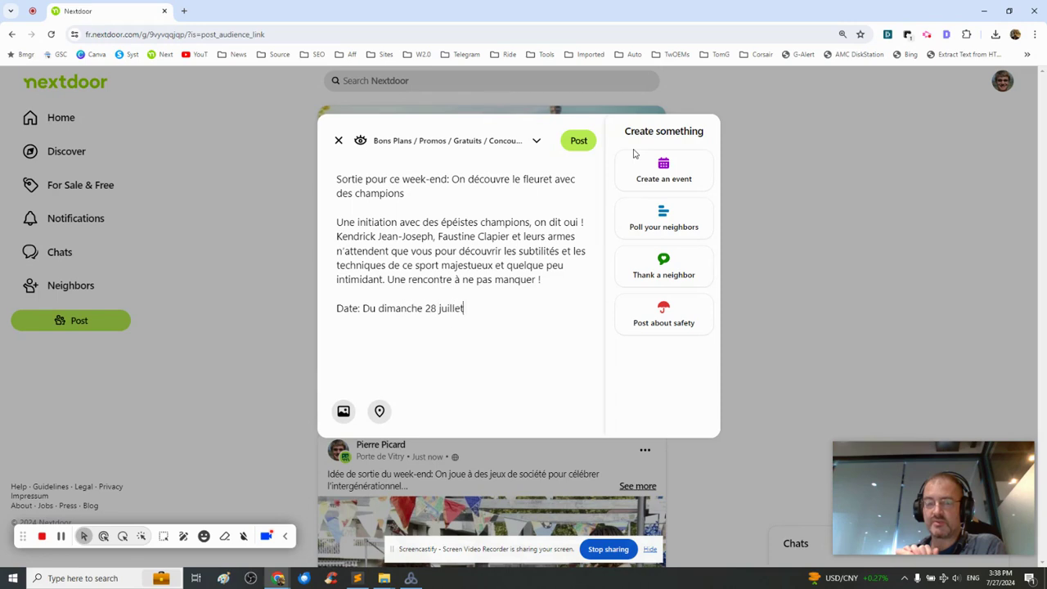
key("Return")
key("Return")
type("Lieu: La Terrasse des Jeux - Parvis de l'Hôtel de Ville, Paris 4e")
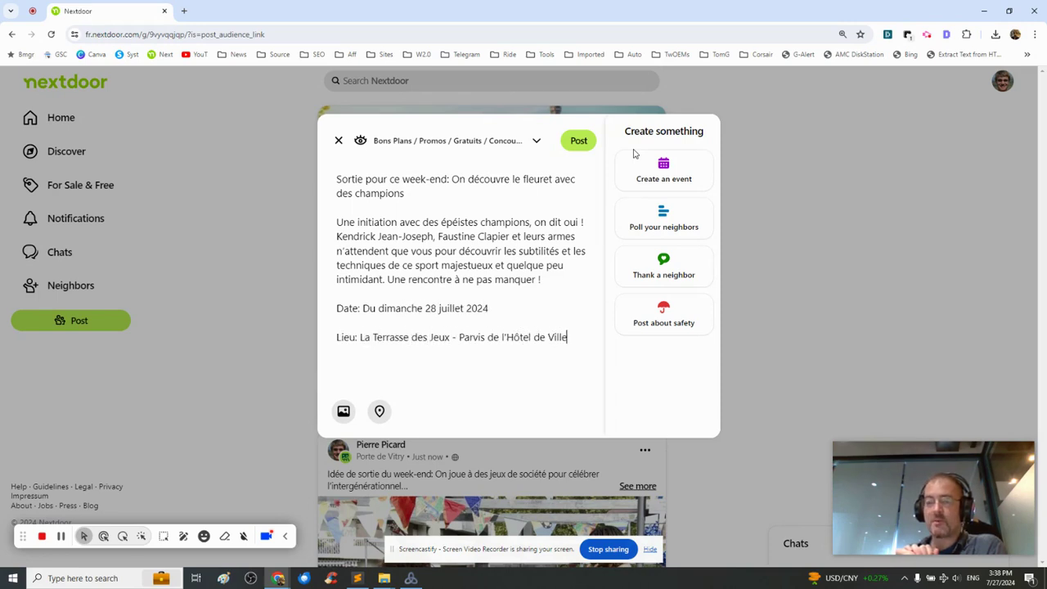
key("Return")
key("Return")
type("Plus d'infos: https://www.paris.fr/evenements/initiation-d-escrime-avec-randstad-a-la-terrasse-des")
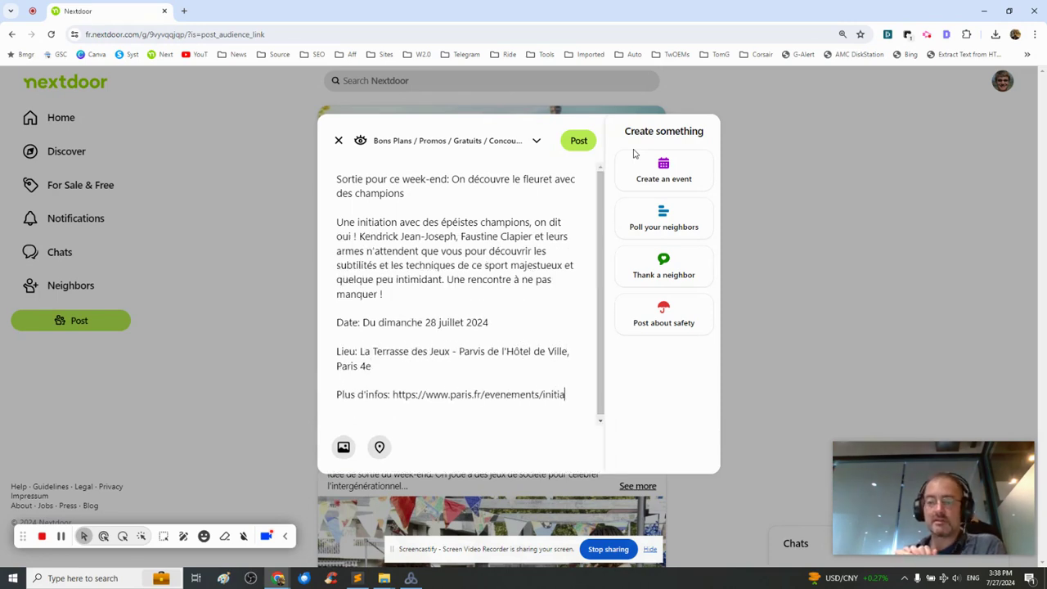
type("-jeux-62819")
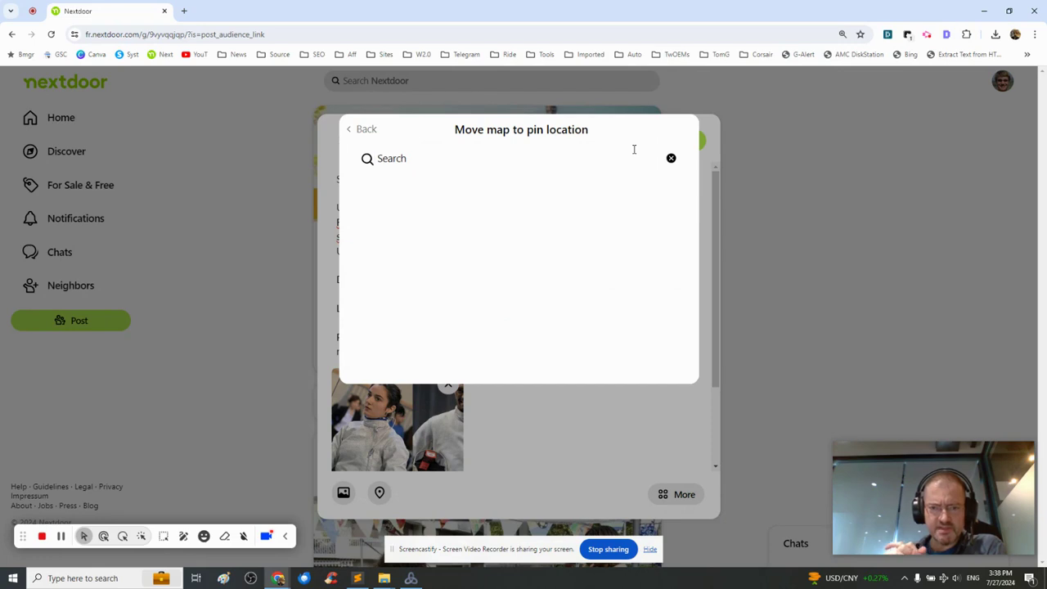
Search the location map for "Parvis de l'Hôtel de Ville, Paris 4e" and publish the fencing post.
type("Parvis")
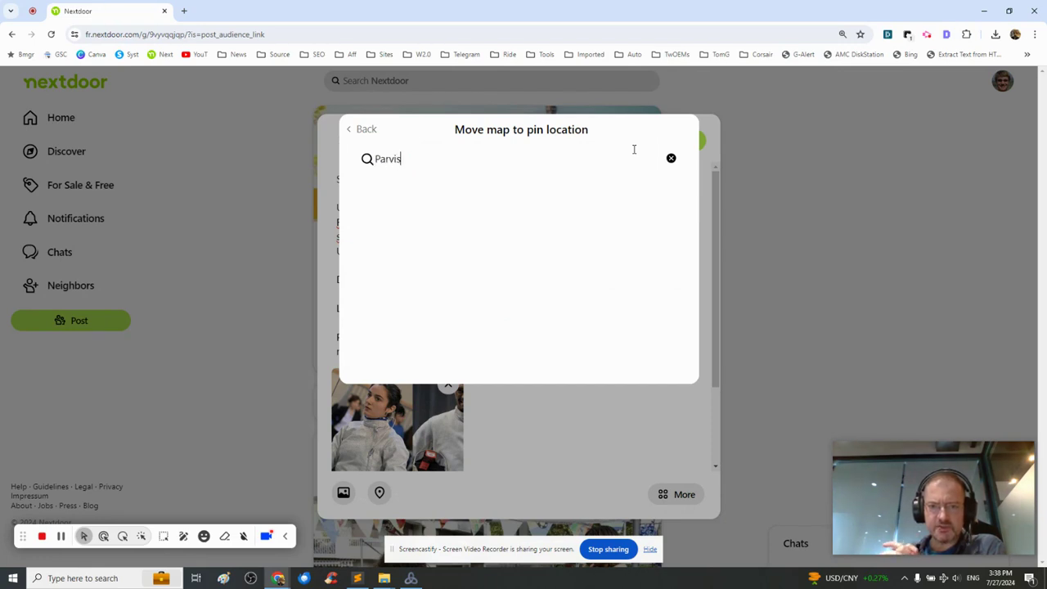
type(" de l'Hôtel ")
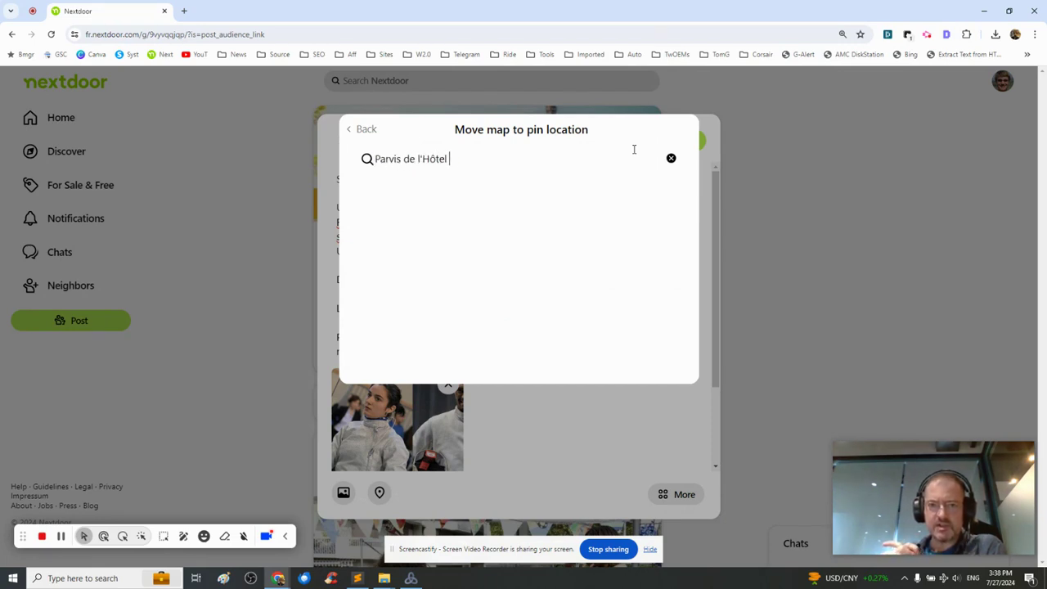
type("de Ville, Paris 4e")
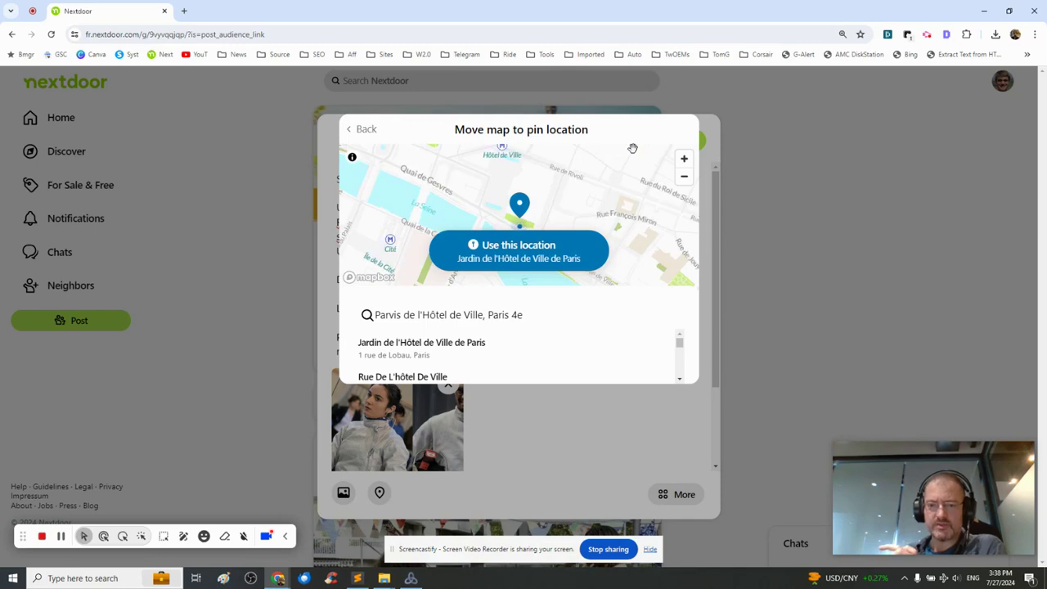
key("Escape")
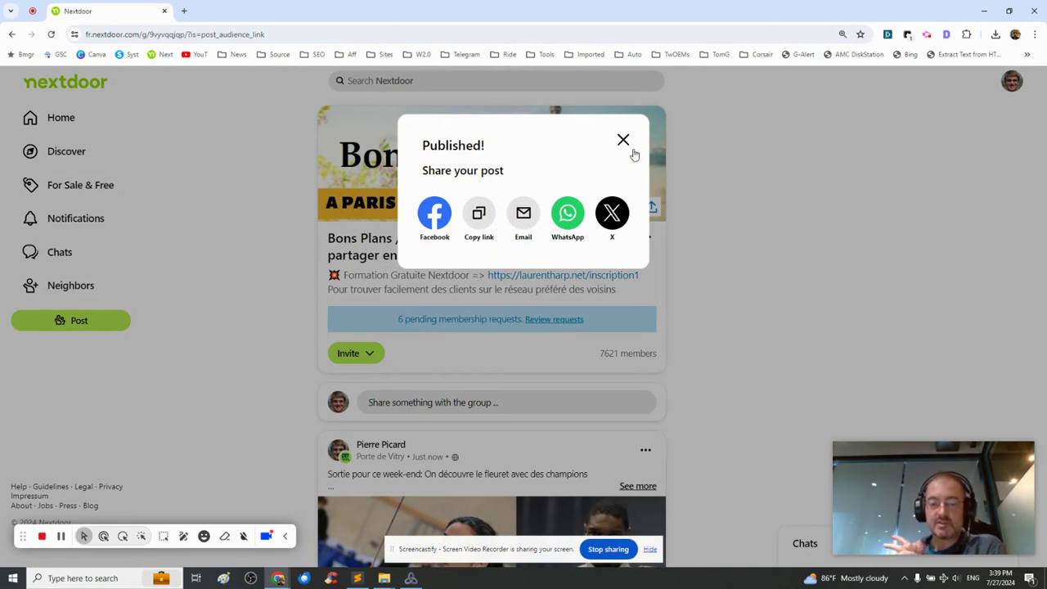
left_click(630, 148)
Start a new group post titled "Sortie du week-end: On plonge dans l'univers lumineux de la compagnie Streeside".
type("Sort")
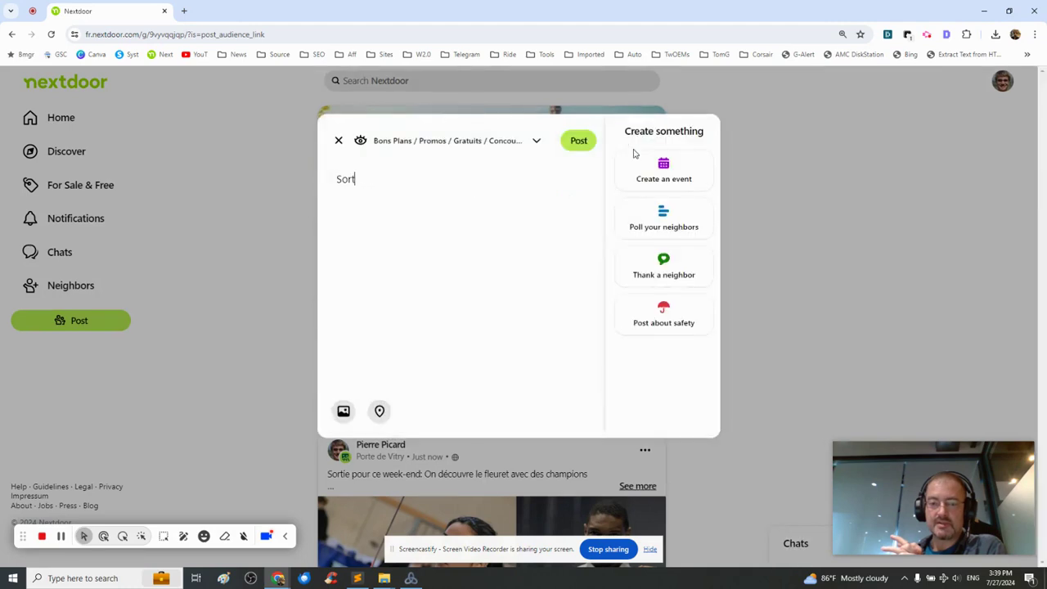
type("ie du week-end: On plonge dans l'univers lumineux de la compagnie Streeside")
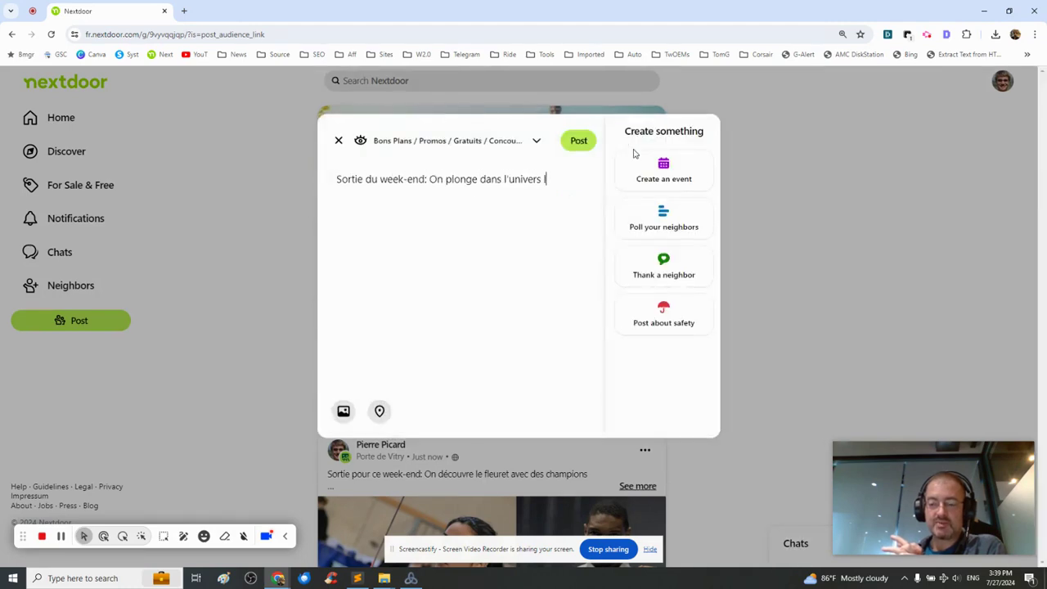
key("Return")
key("Return")
Add the description paragraph running from "Un spectacle de hula hoops lumineux s'inspirant du logo des Jeux de Paris 2024" through "où la danse prendra le relais.".
type("Un spect")
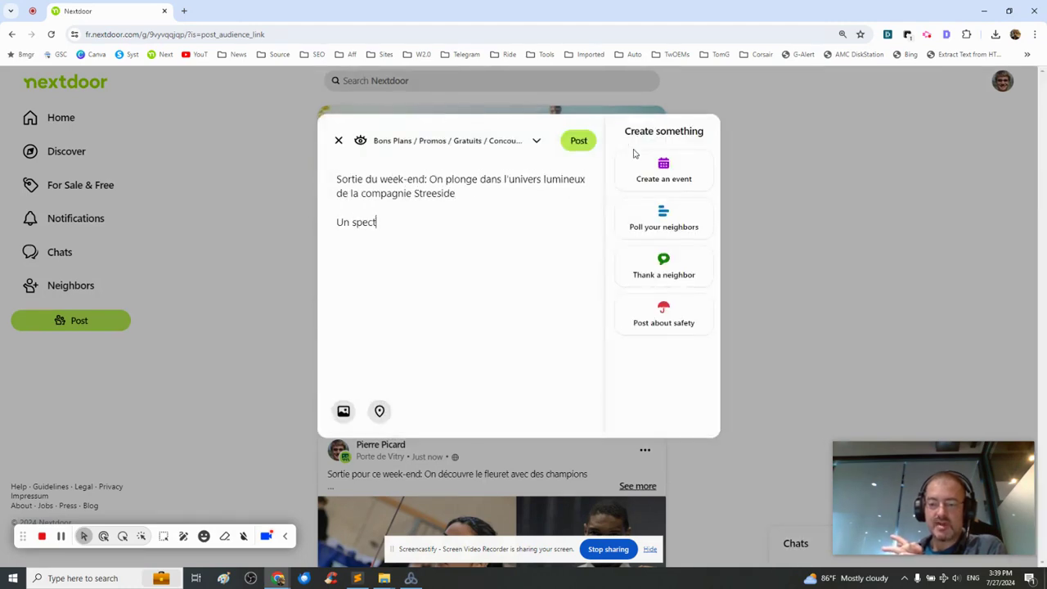
type("acle de hula hoops lumineux s'inspirant du ")
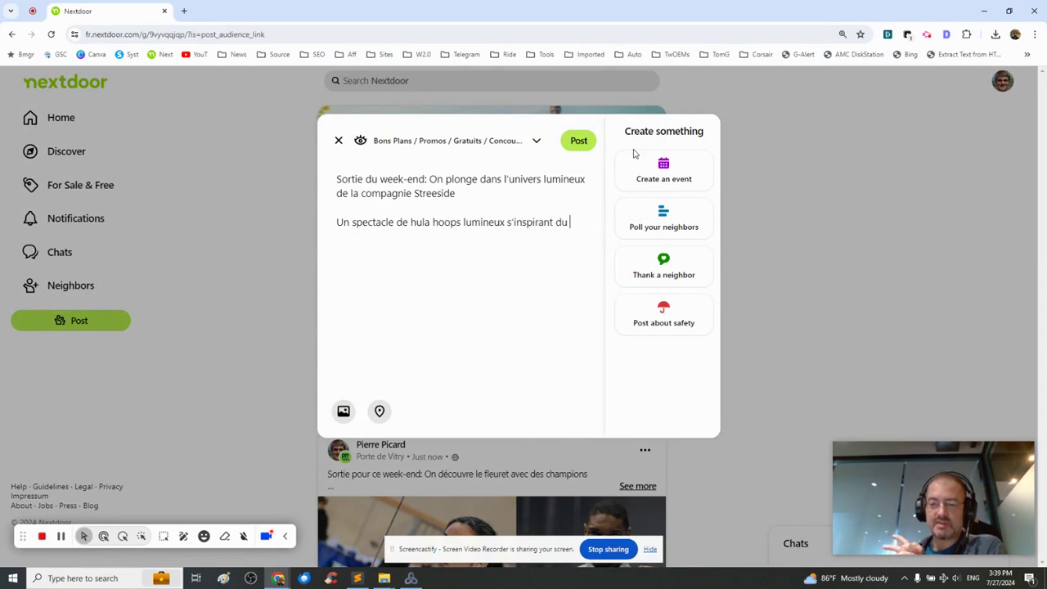
type("logo des Jeux de Paris 2024 : il fallait y ")
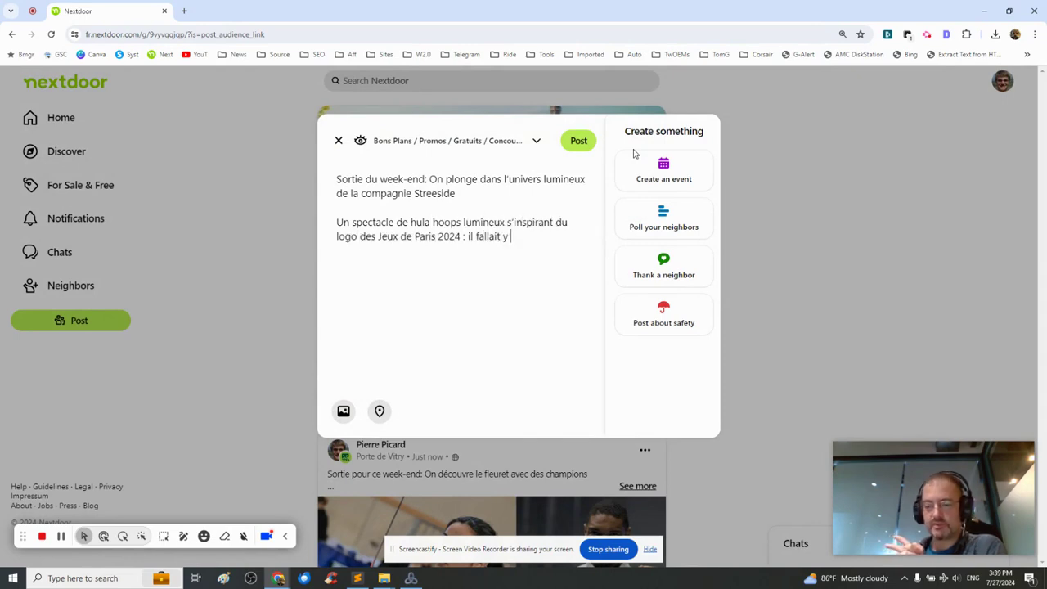
type("penser ! On va volontairement se laisse")
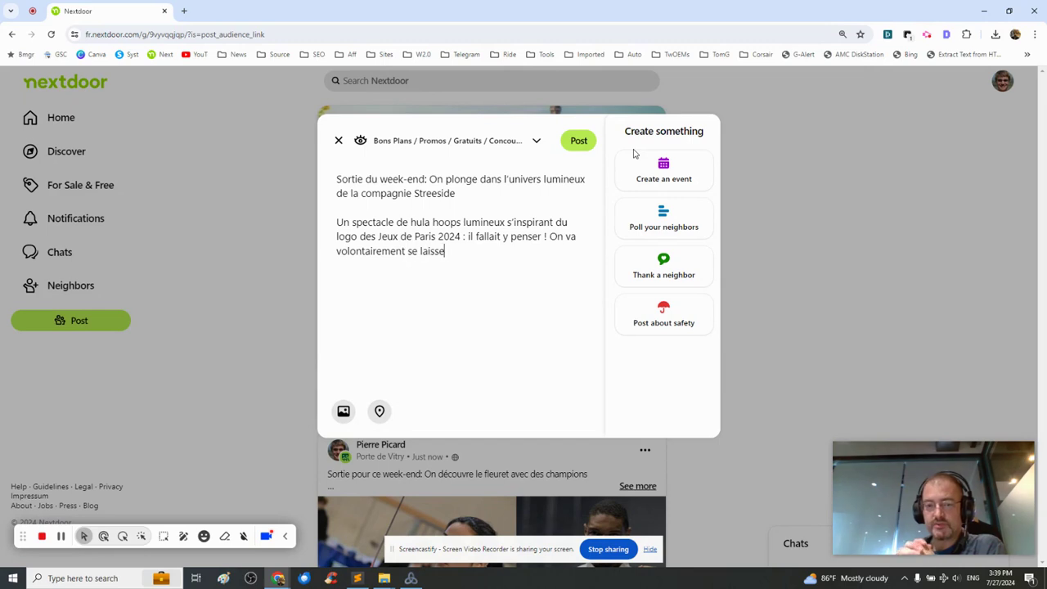
type("r hypnotiser par les mouvements colorés et")
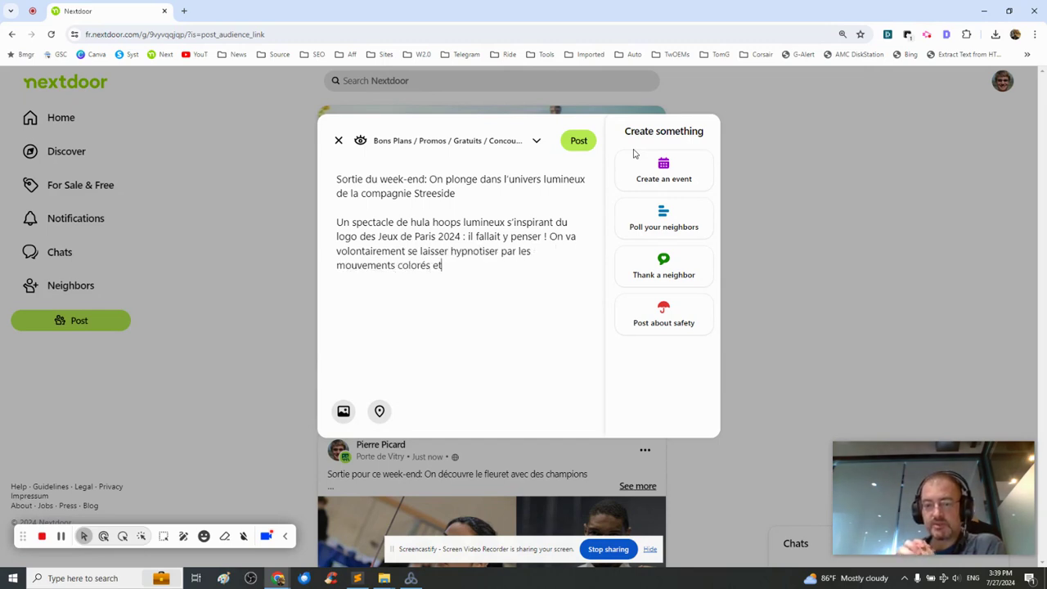
type(" la chorégraphie des artistes, avant de ")
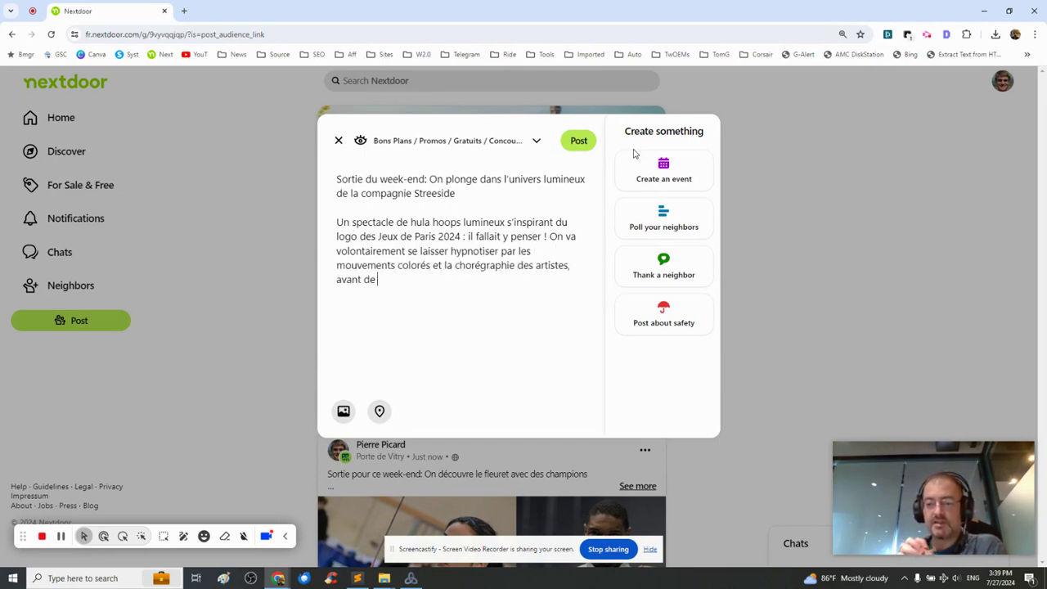
type("participer à des improvisations guidées où la danse prendra le relais.")
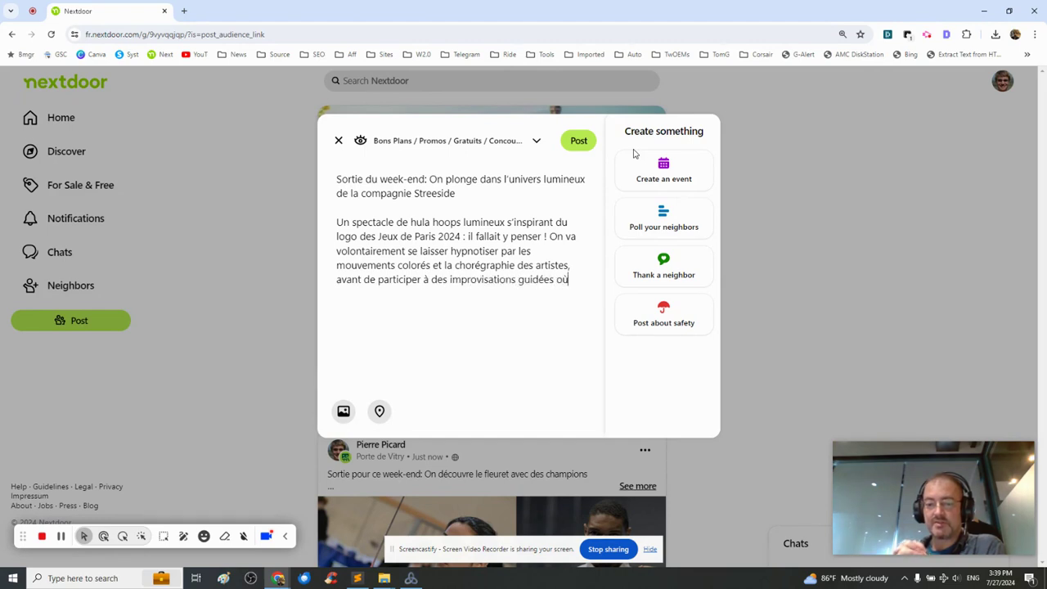
Add the lines "Date: Du dimanche 28 juillet 2024" and "Adresse: Parvis de l'Hôtel de Ville - Parvis de l'Hôtel de Ville , Paris 4e".
key("Return")
key("Return")
type("Date: Du dimanche 28 juillet 2024")
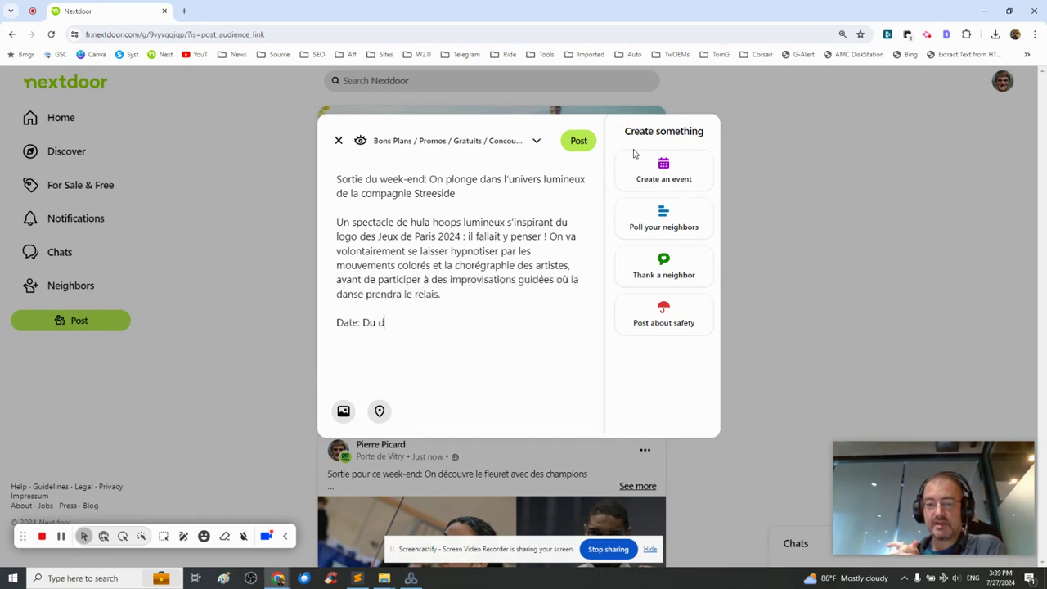
key("Return")
key("Return")
type("Adresse: Parvis de l")
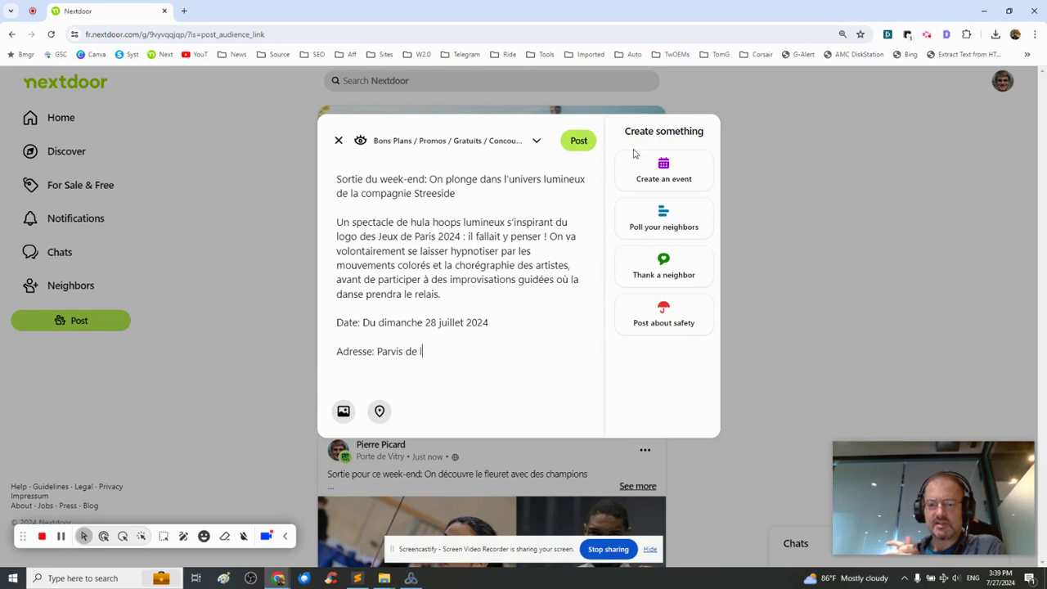
type("'Hôtel de Ville - Parvis de l'Hôtel de Ville , Paris 4e")
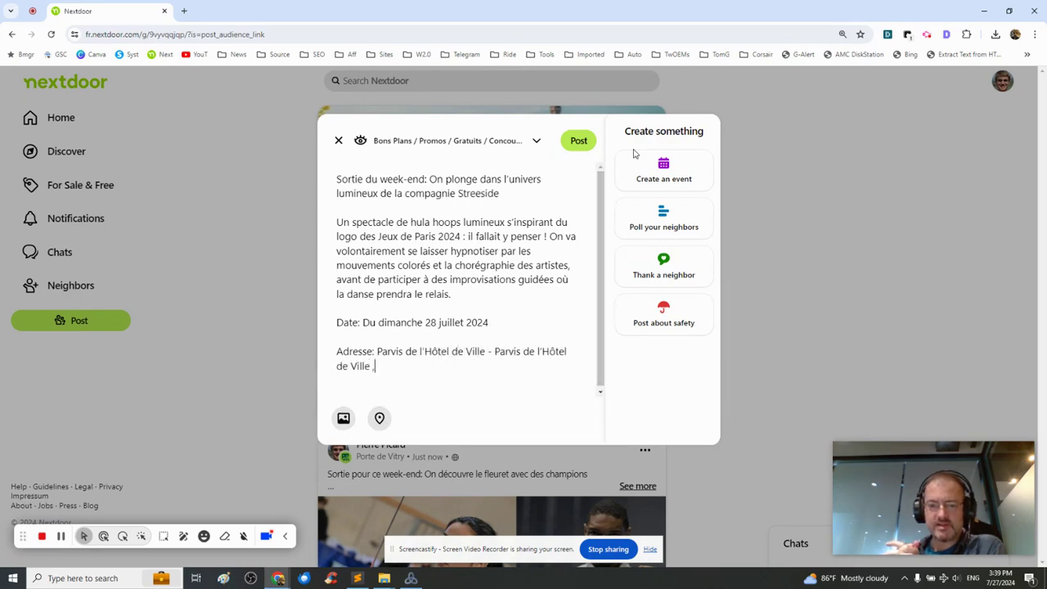
key("Return")
key("Return")
type("Information: https://www.paris.f")
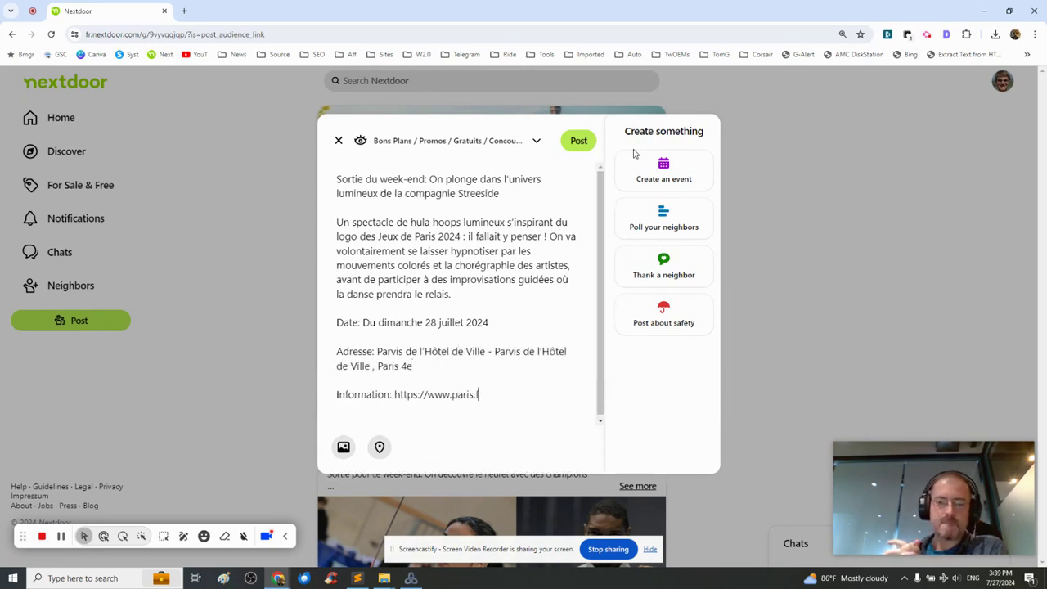
type("r/evenements/spectacle-de-bugaloops-a-la-terrasse-des-jeux-57860")
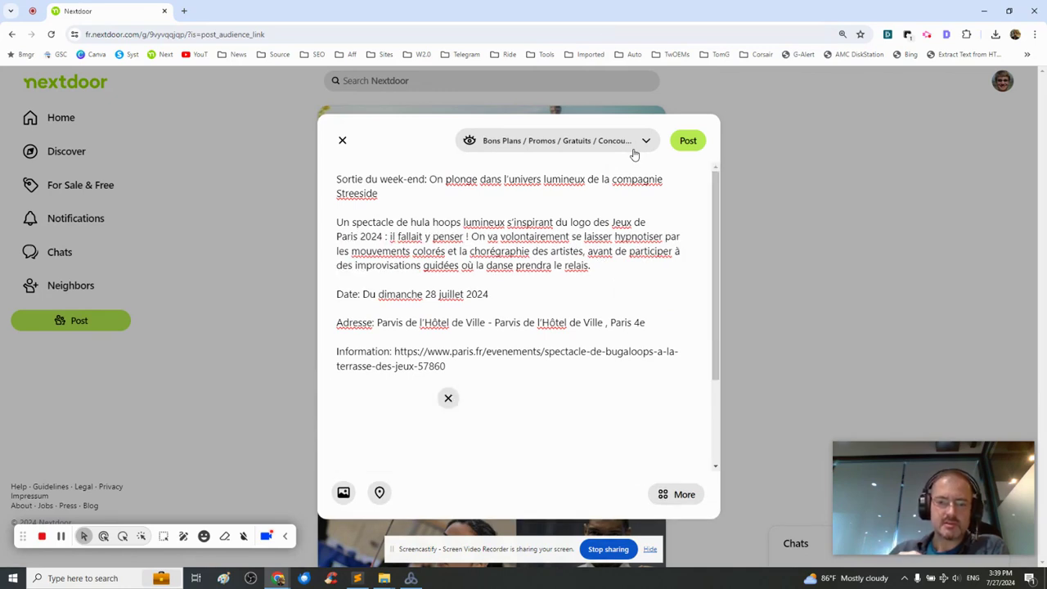
Search the location map for "Parvis de l'Hôtel de Ville , Paris 4e", pin "Jardin de l'Hôtel de Ville de Paris" and publish the post.
scroll(551, 253, "down", 3)
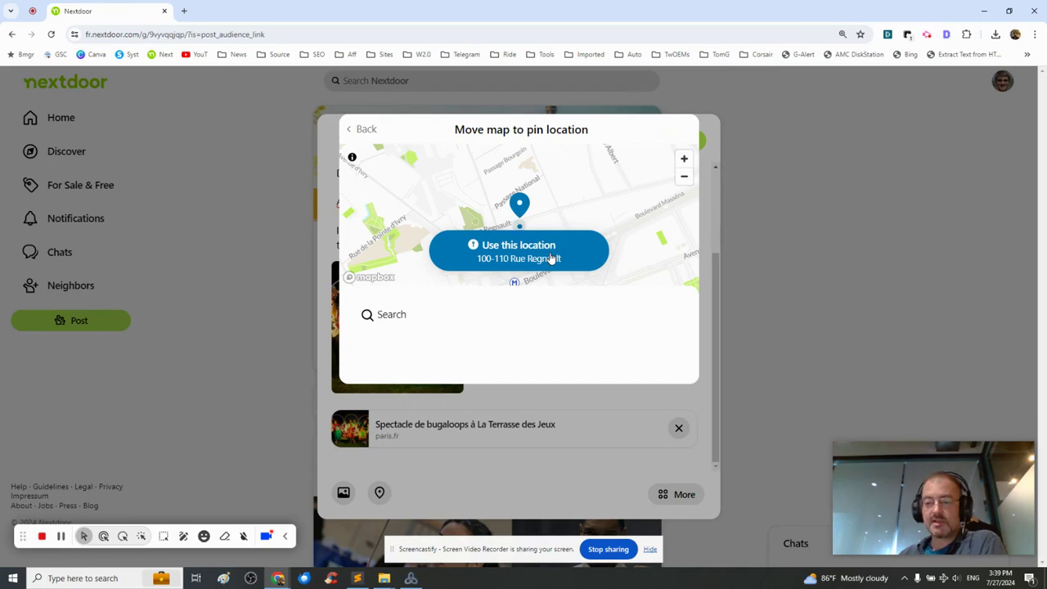
left_click(550, 259)
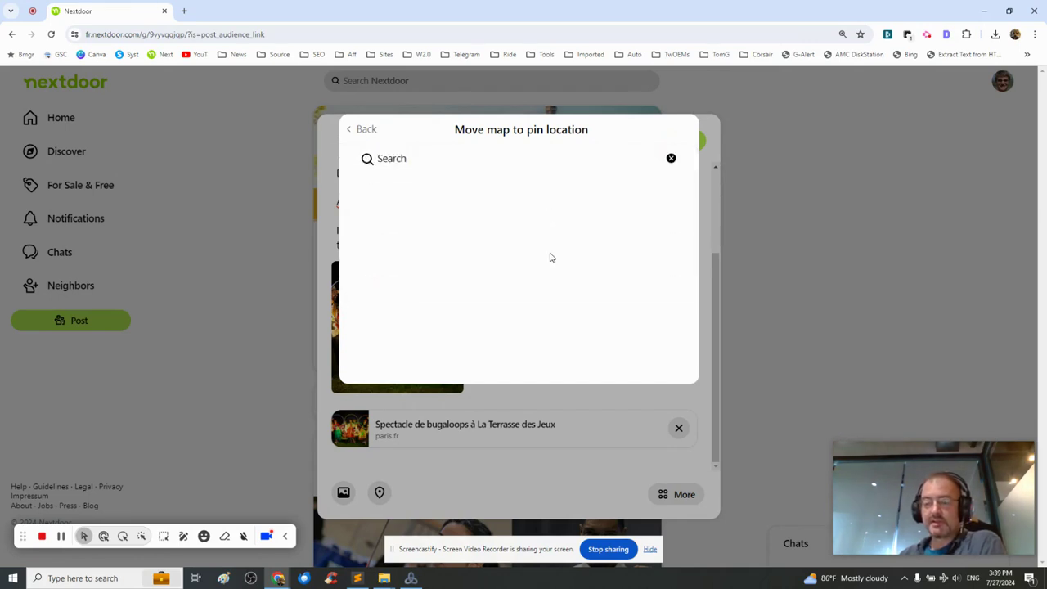
type("Parvis de l")
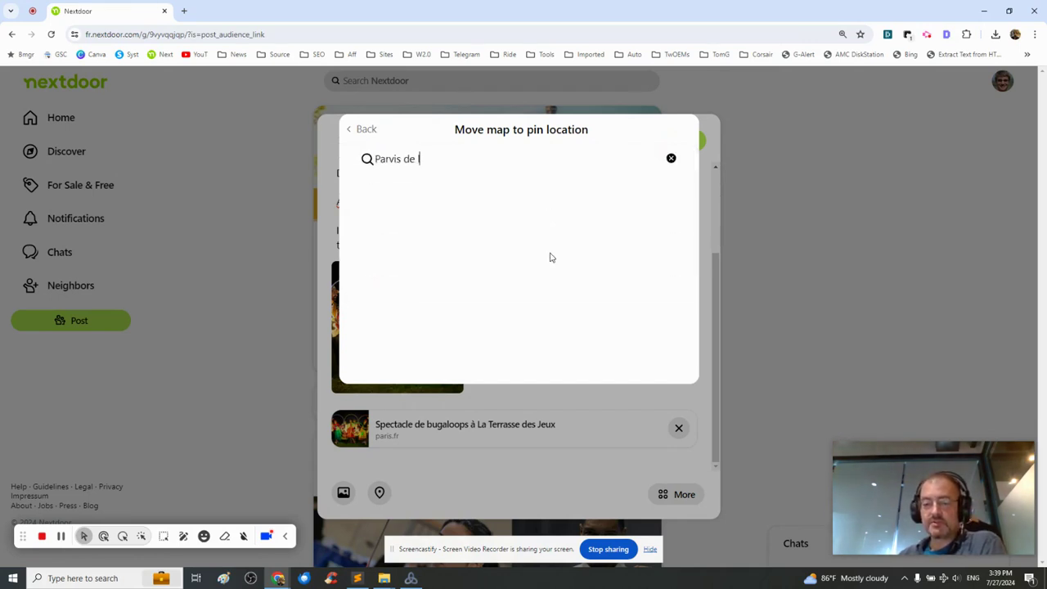
type("'Hôtel de Vi")
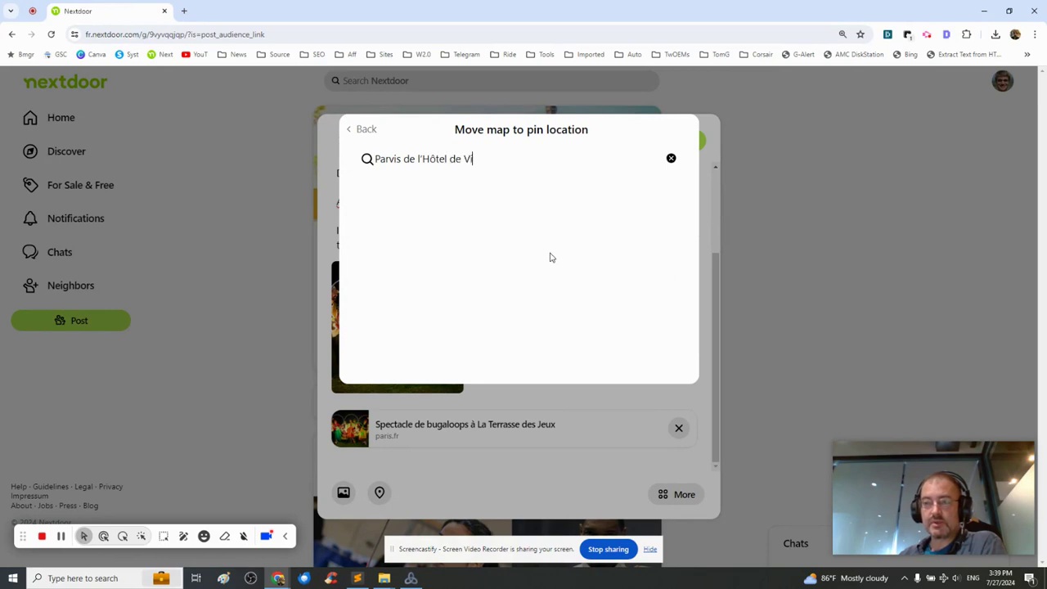
type("lle , Paris")
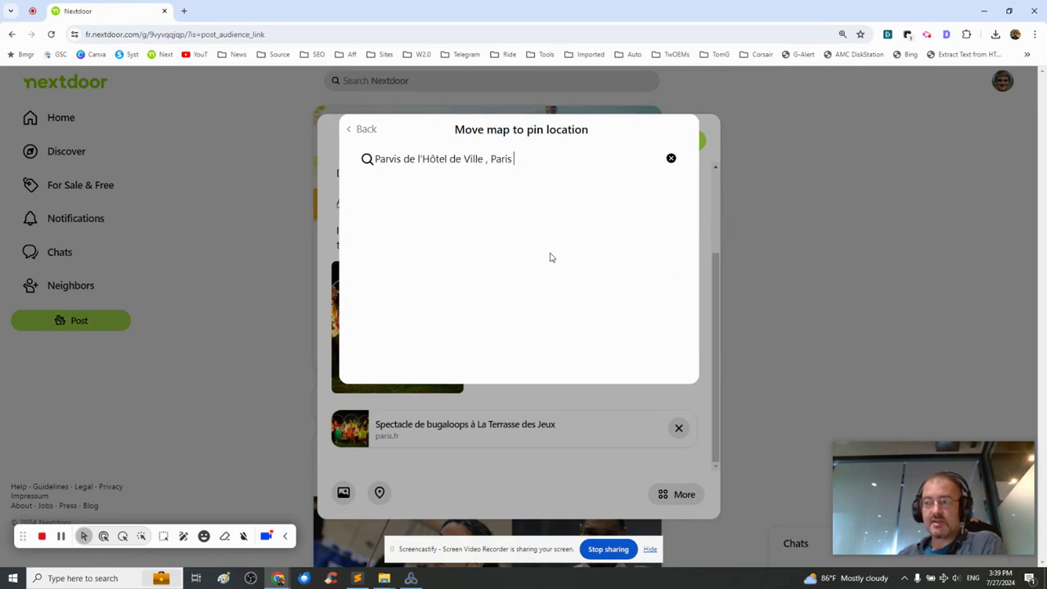
type(" 4e")
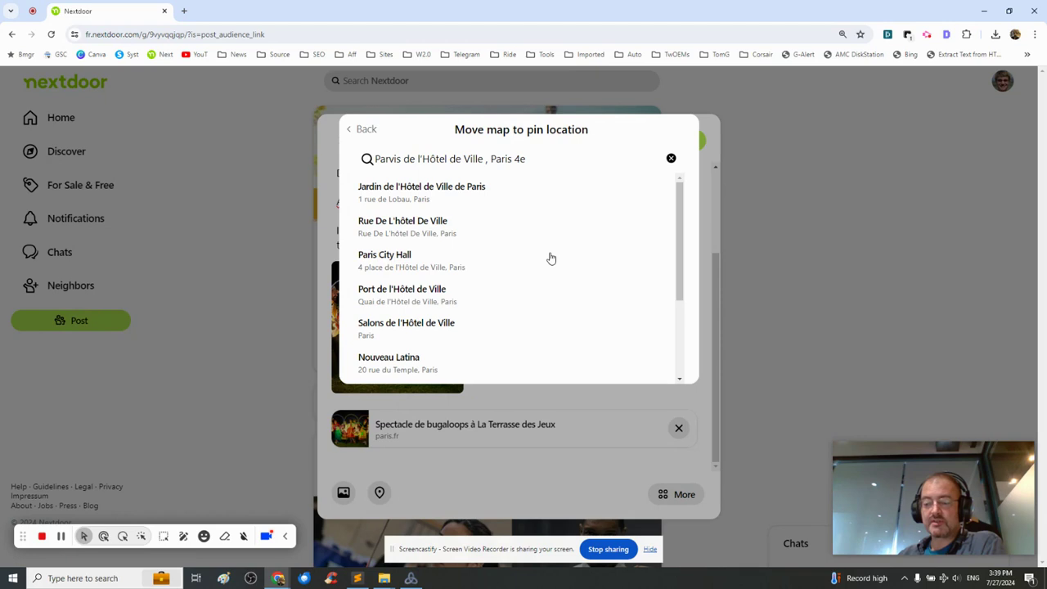
key("Return")
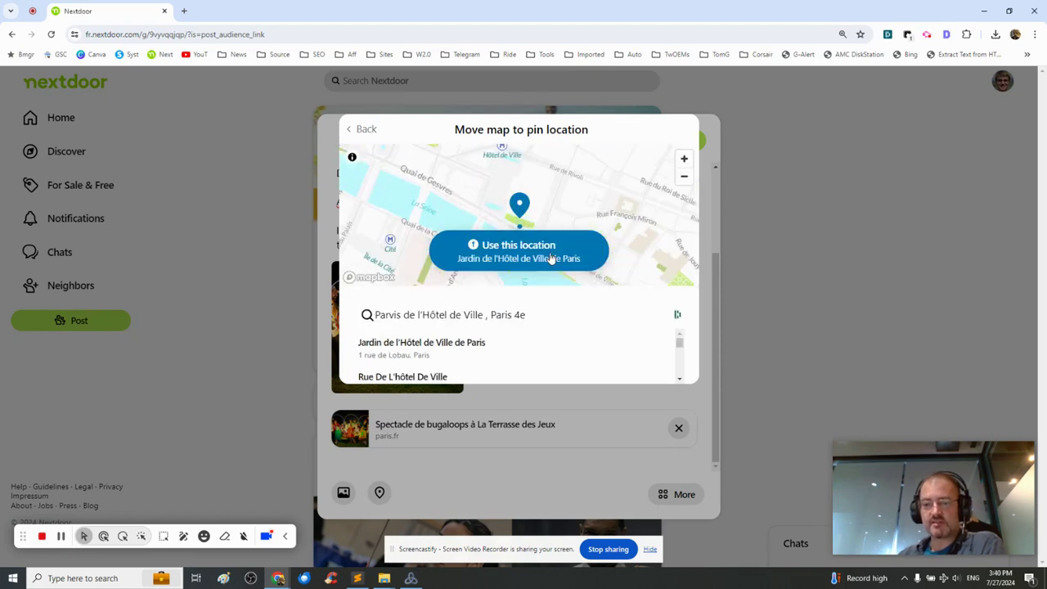
left_click(551, 258)
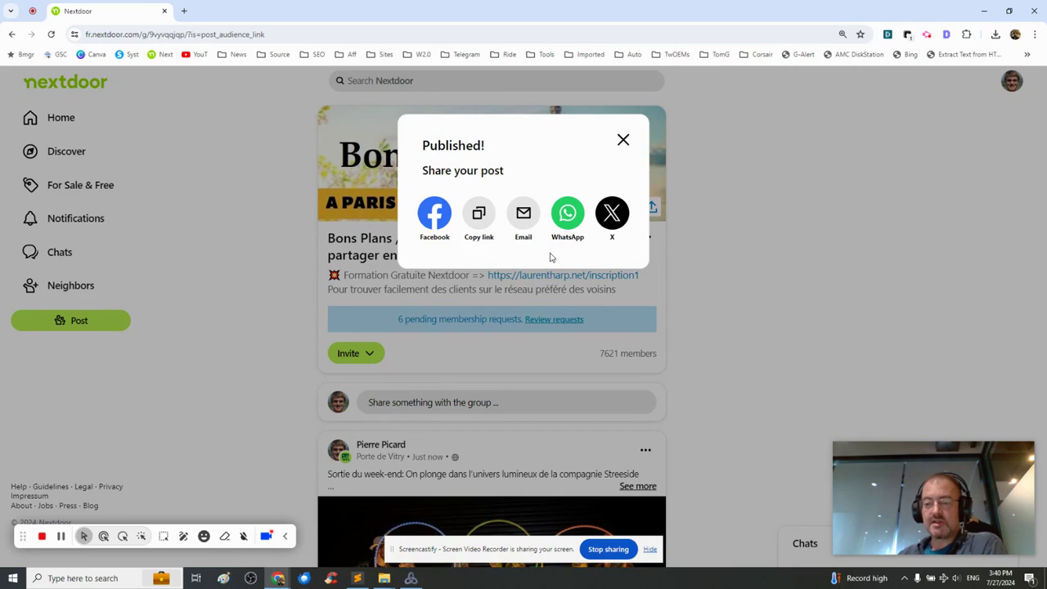
key("ctrl+w")
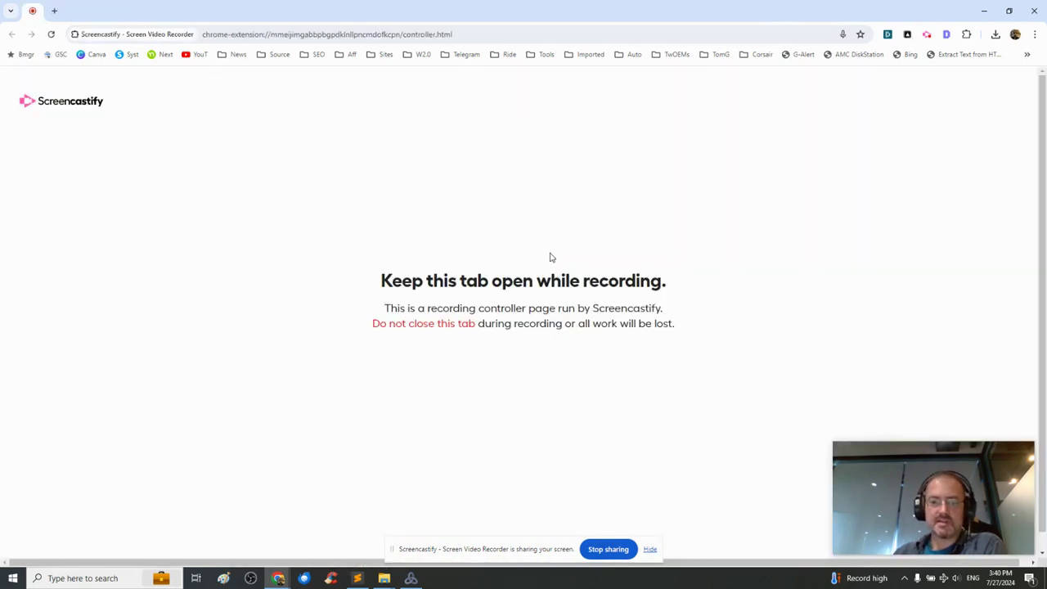